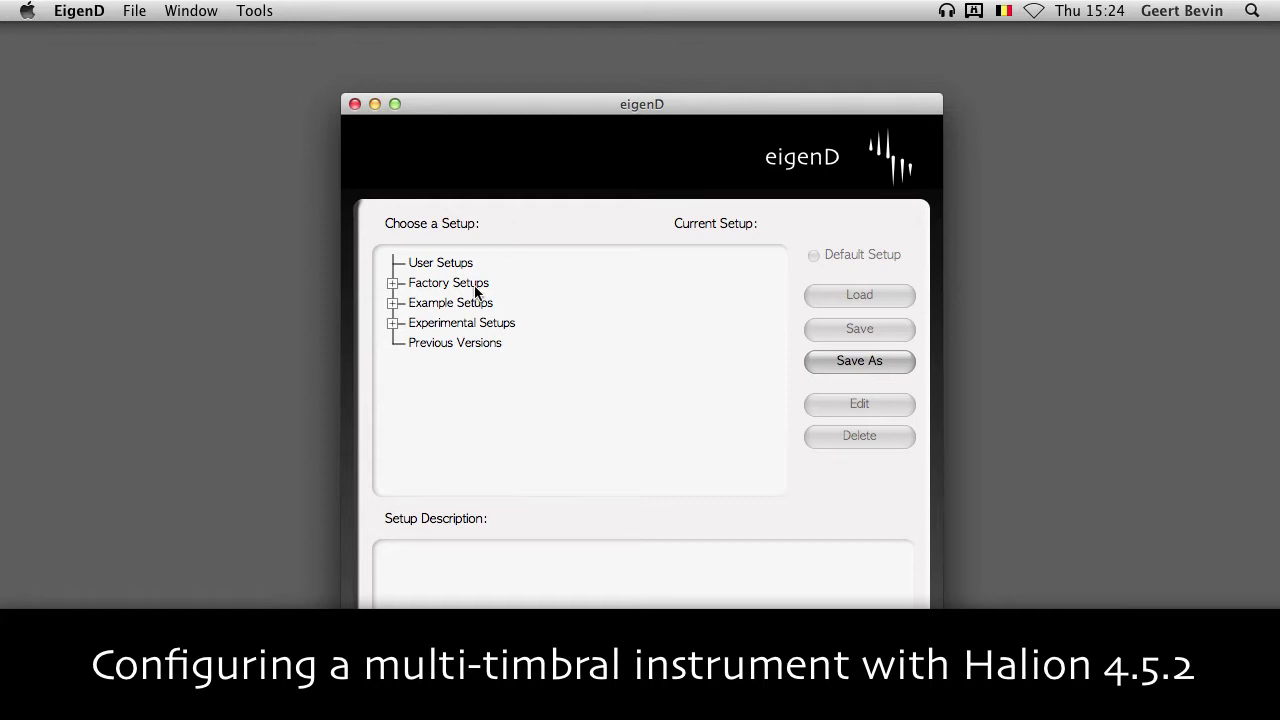
# - Load the alpha 2 (Strummer: AU/VST) setup from Experimental Setups
pyautogui.click(393, 322)
pyautogui.click(417, 343)
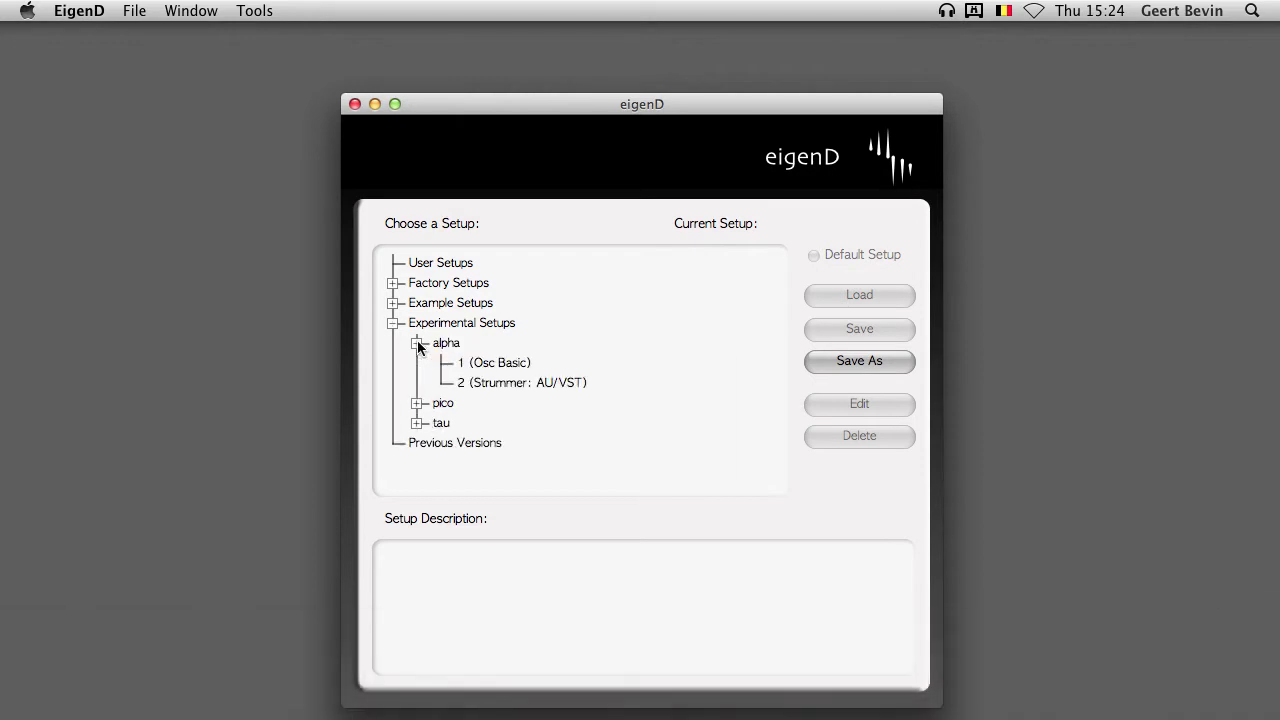
pyautogui.click(497, 384)
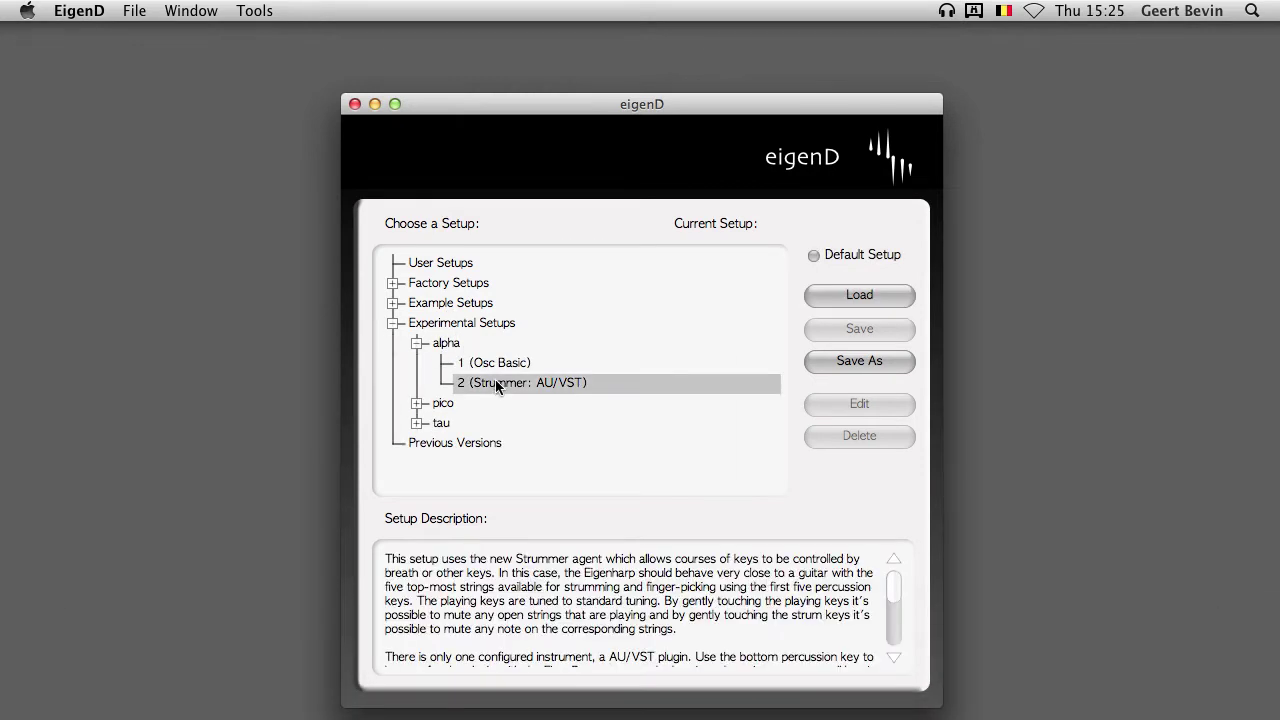
pyautogui.click(855, 296)
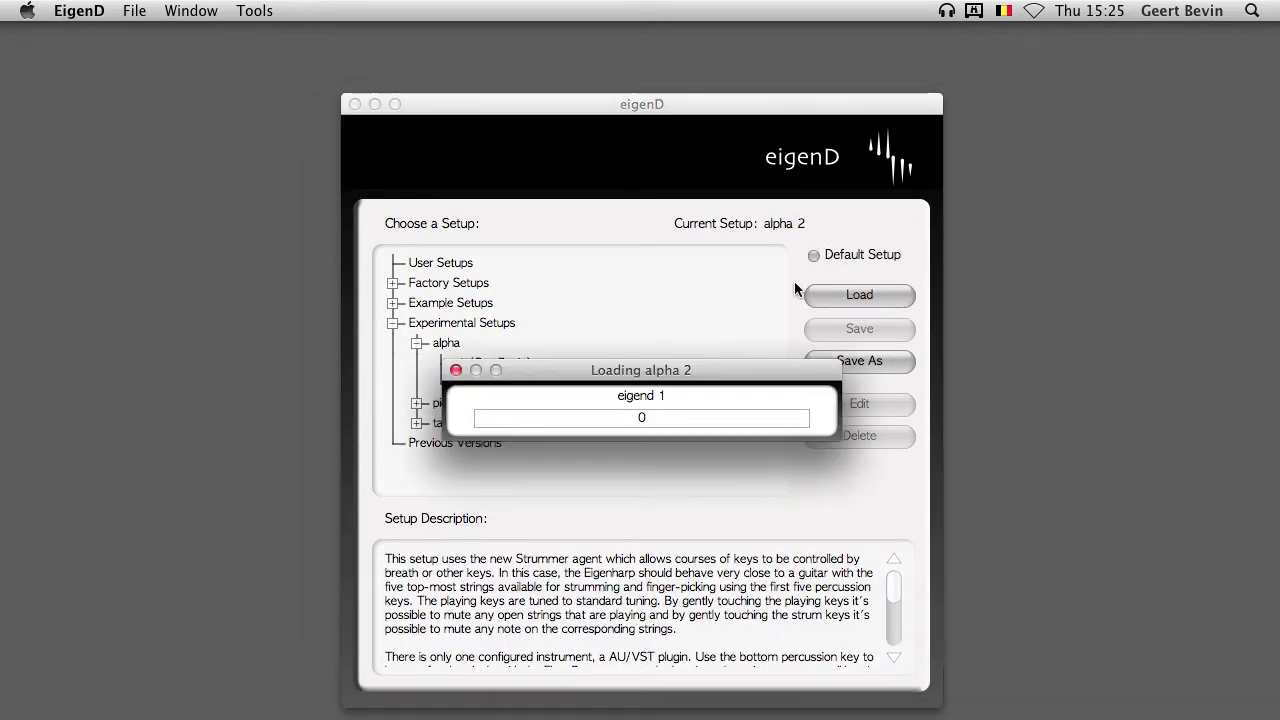
# - Set audio output to Core Audio with the LIO-8/8P (260) device
pyautogui.click(193, 11)
pyautogui.click(224, 88)
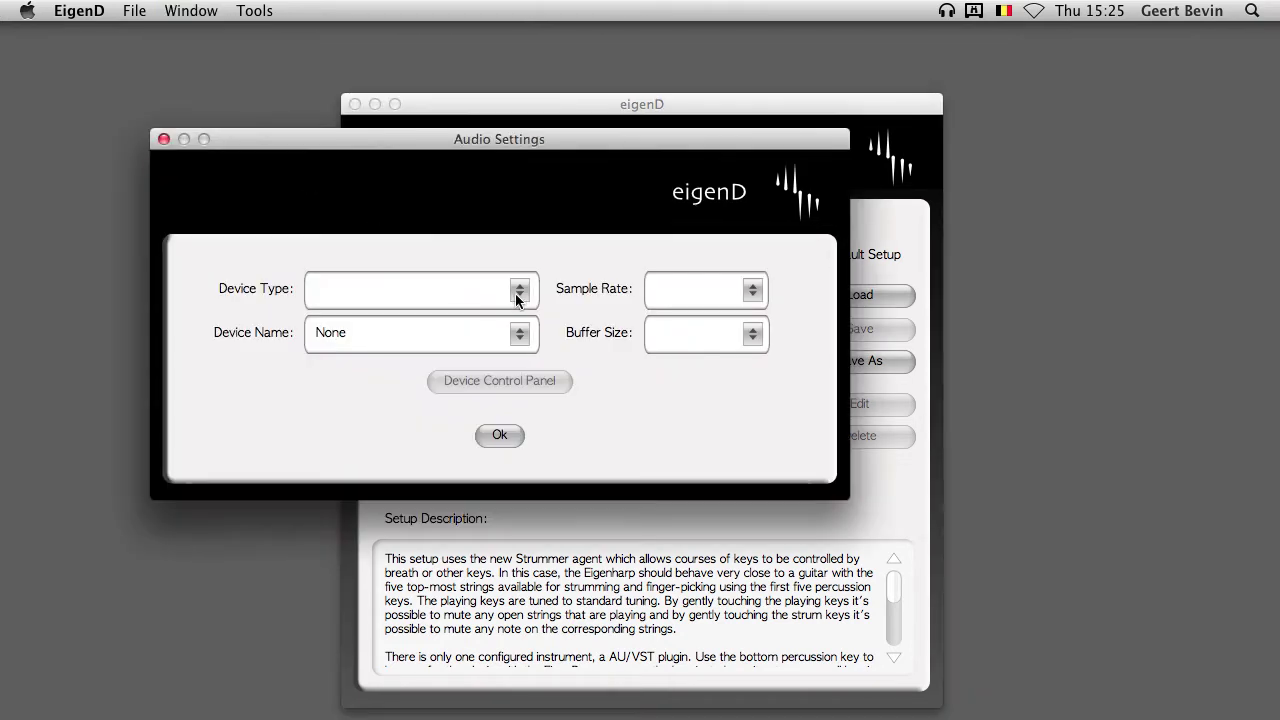
pyautogui.click(517, 290)
pyautogui.click(464, 320)
pyautogui.click(466, 334)
pyautogui.click(440, 384)
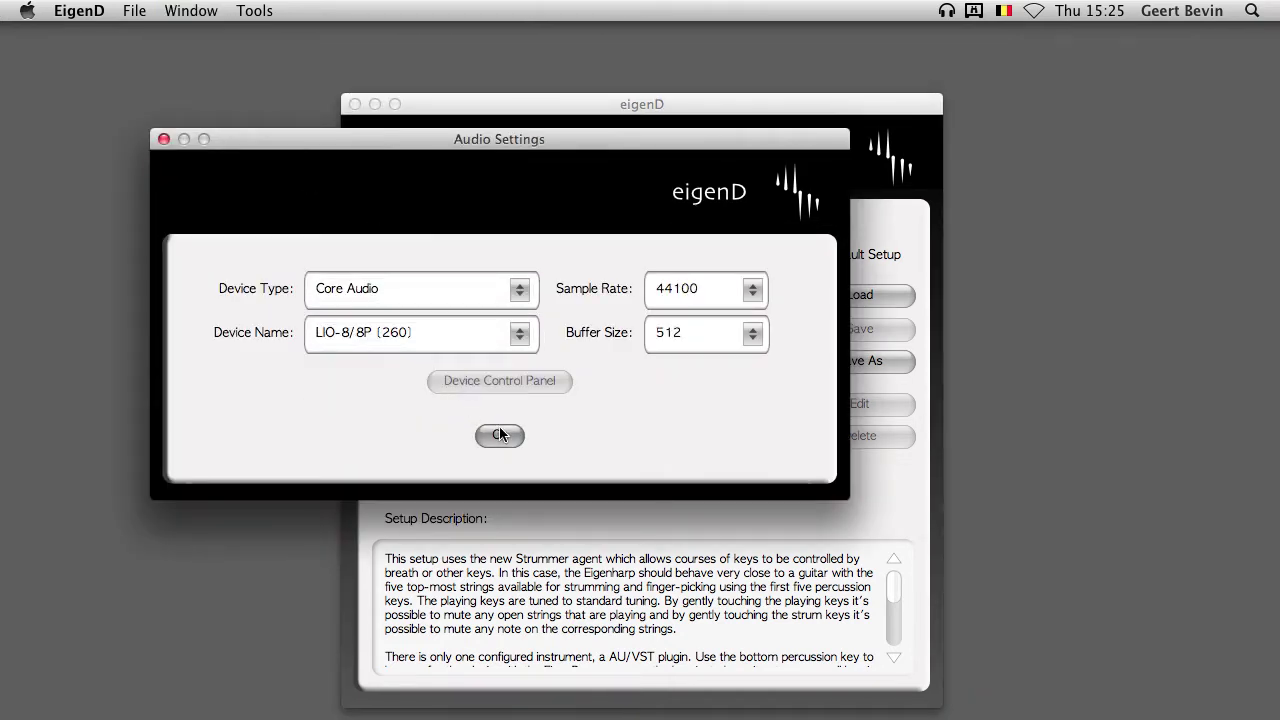
pyautogui.click(499, 432)
# - In EigenBrowser, load Steinberg's HALion 4 (AudioUnit Synth) as the instrument
pyautogui.click(245, 8)
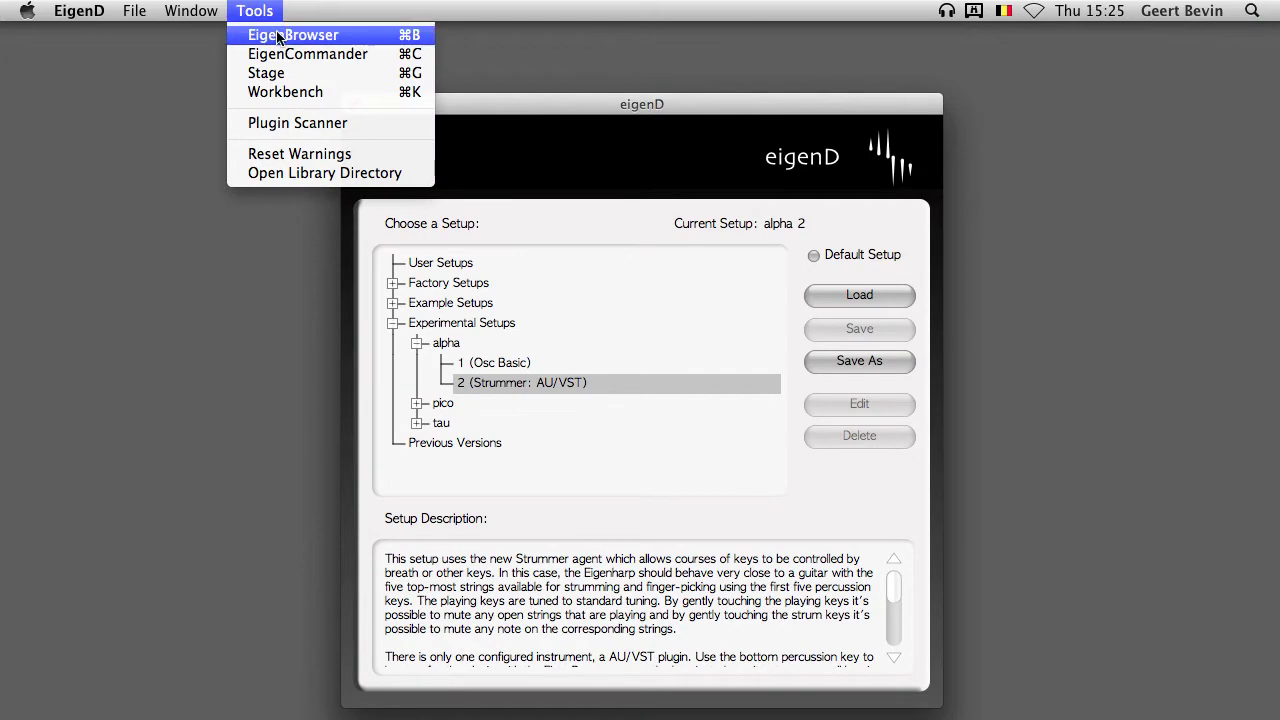
pyautogui.click(272, 35)
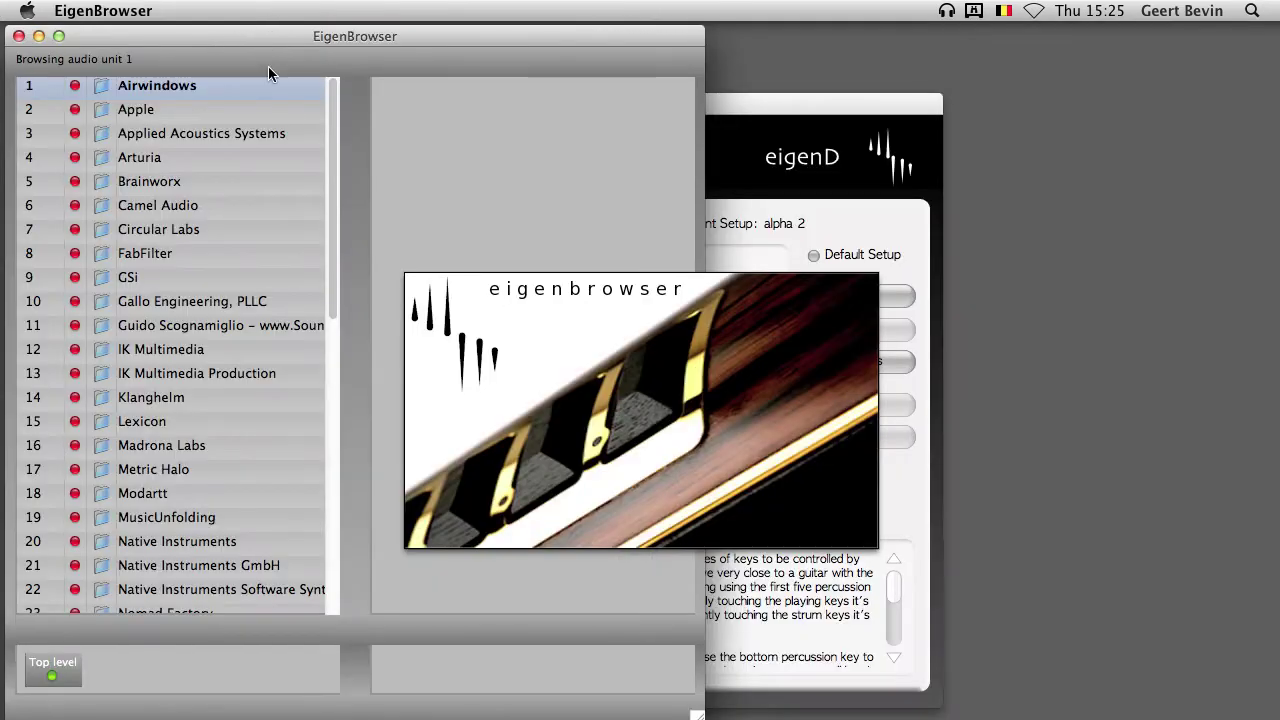
pyautogui.click(321, 157)
pyautogui.scroll(-15, 330, 357)
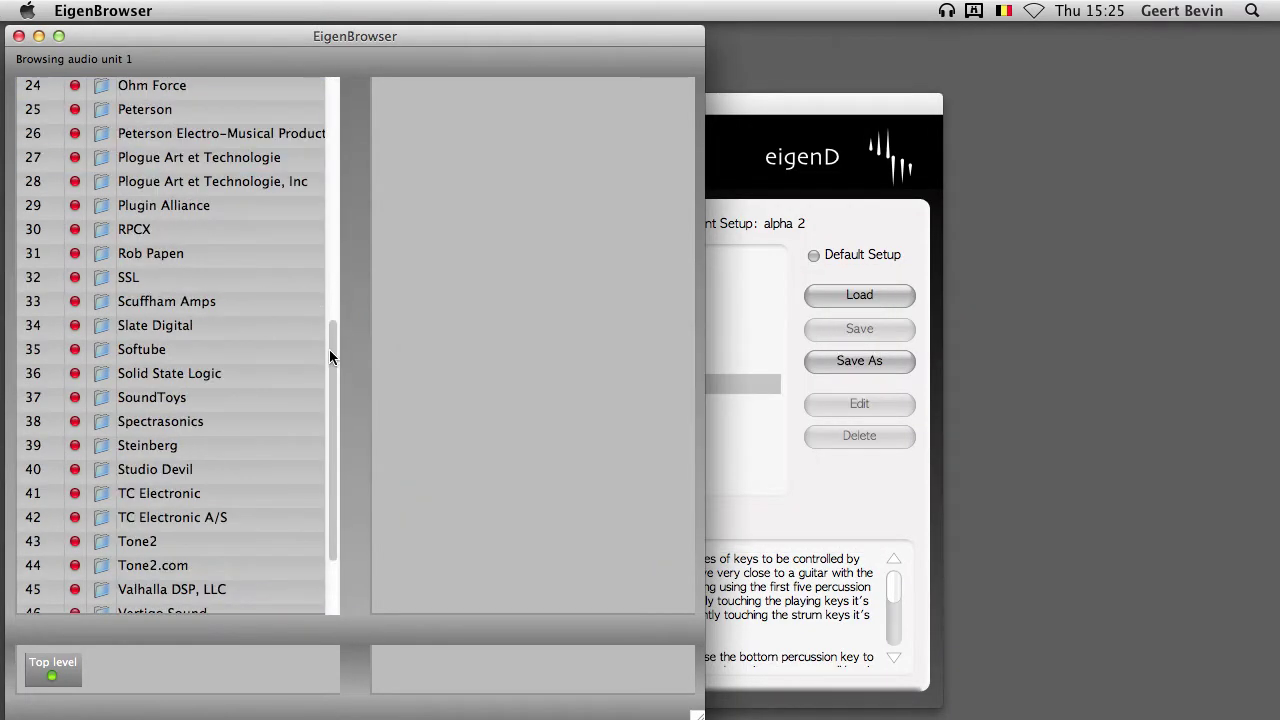
pyautogui.click(287, 390)
pyautogui.click(157, 330)
pyautogui.doubleClick(157, 331)
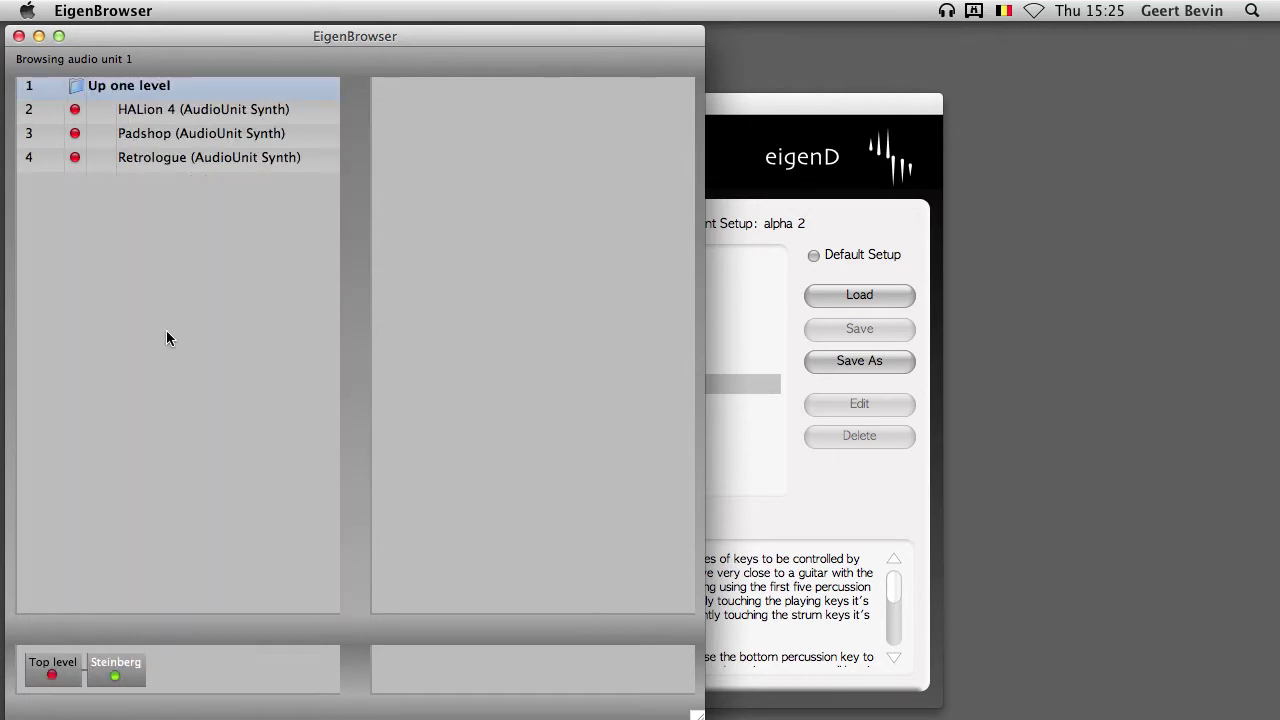
pyautogui.click(190, 112)
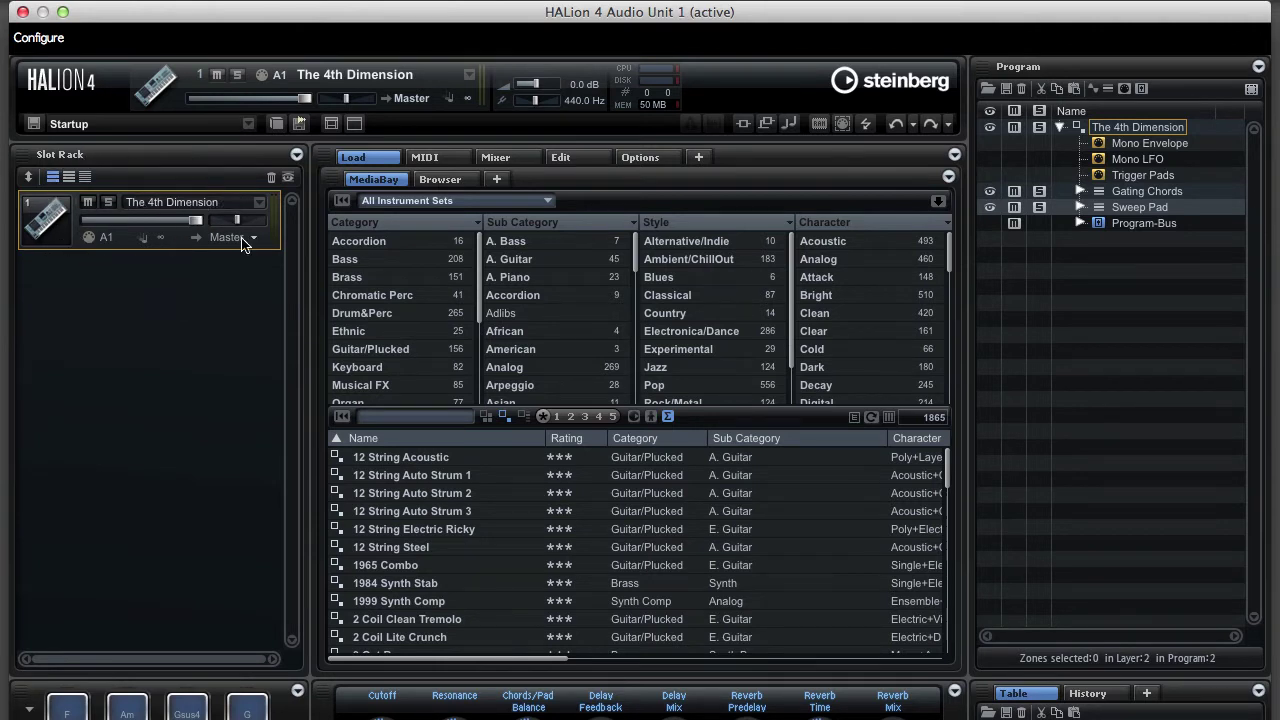
# - Clear all Slot Rack slots and filter MediaBay instruments to Guitar/Plucked
pyautogui.click(271, 179)
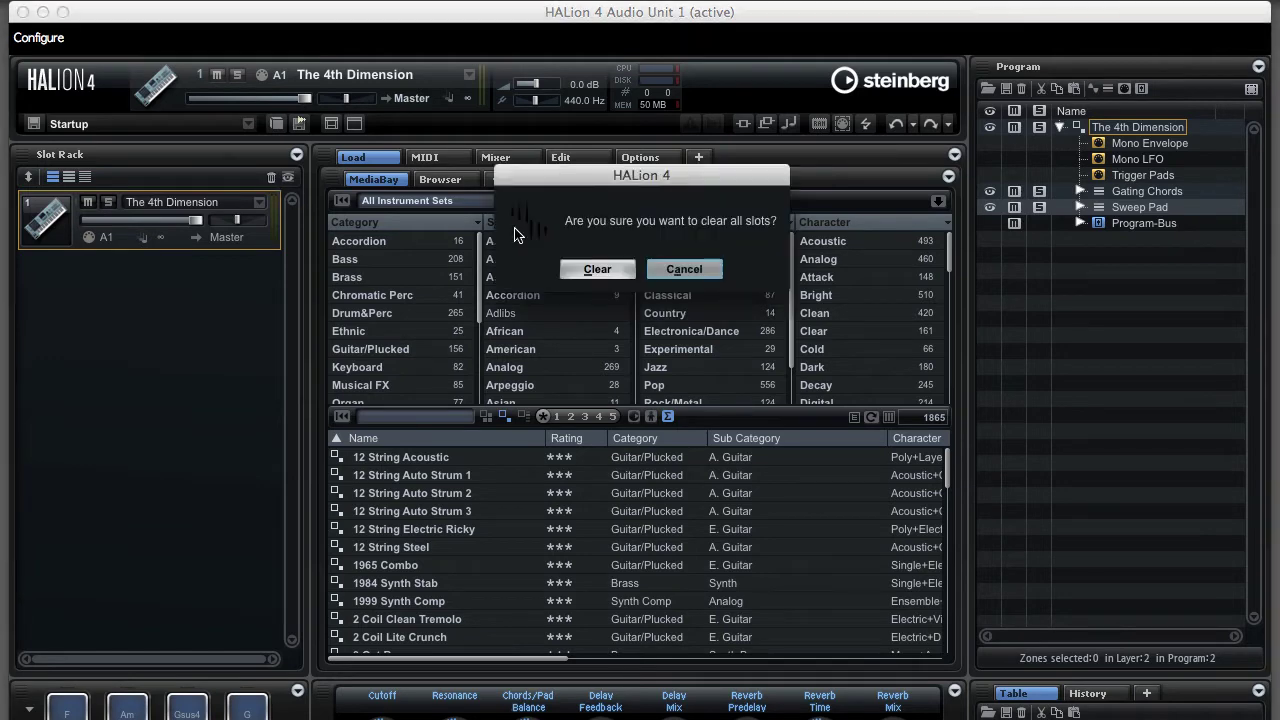
pyautogui.click(600, 268)
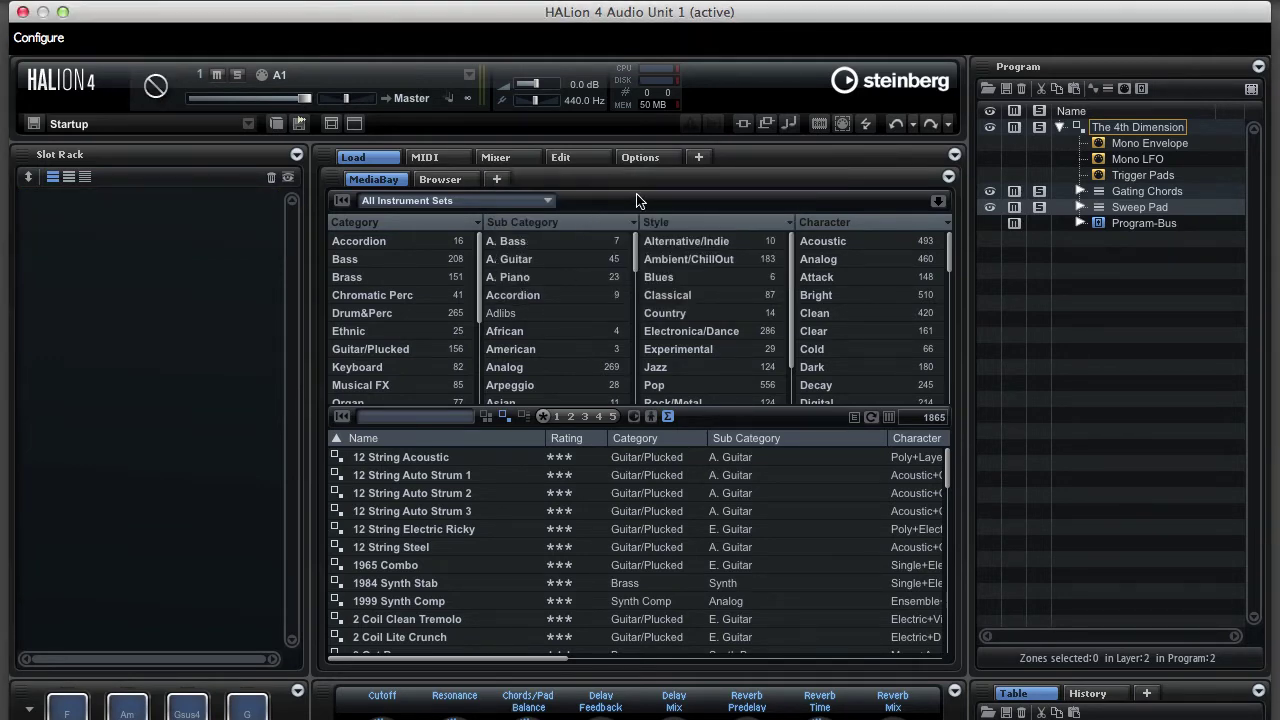
pyautogui.click(368, 350)
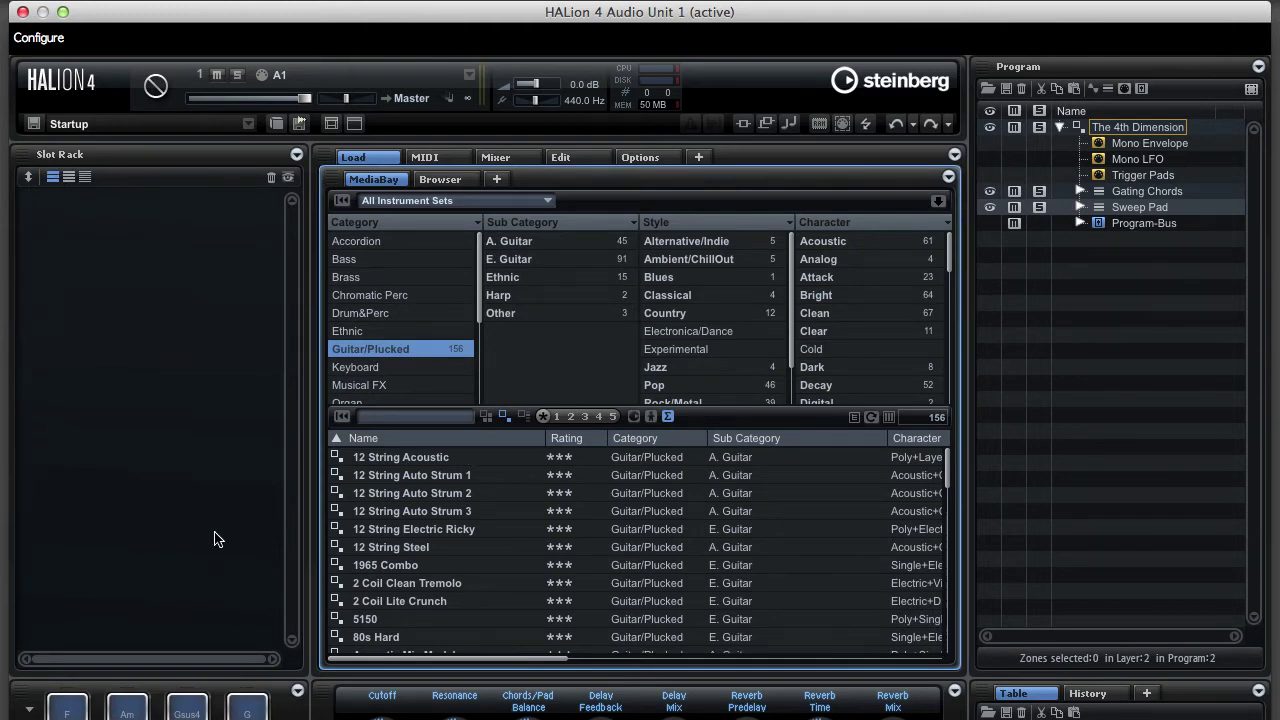
# - Show empty slots 1–8 in the rack, leaving slot 2's MIDI channel unchanged
pyautogui.click(288, 179)
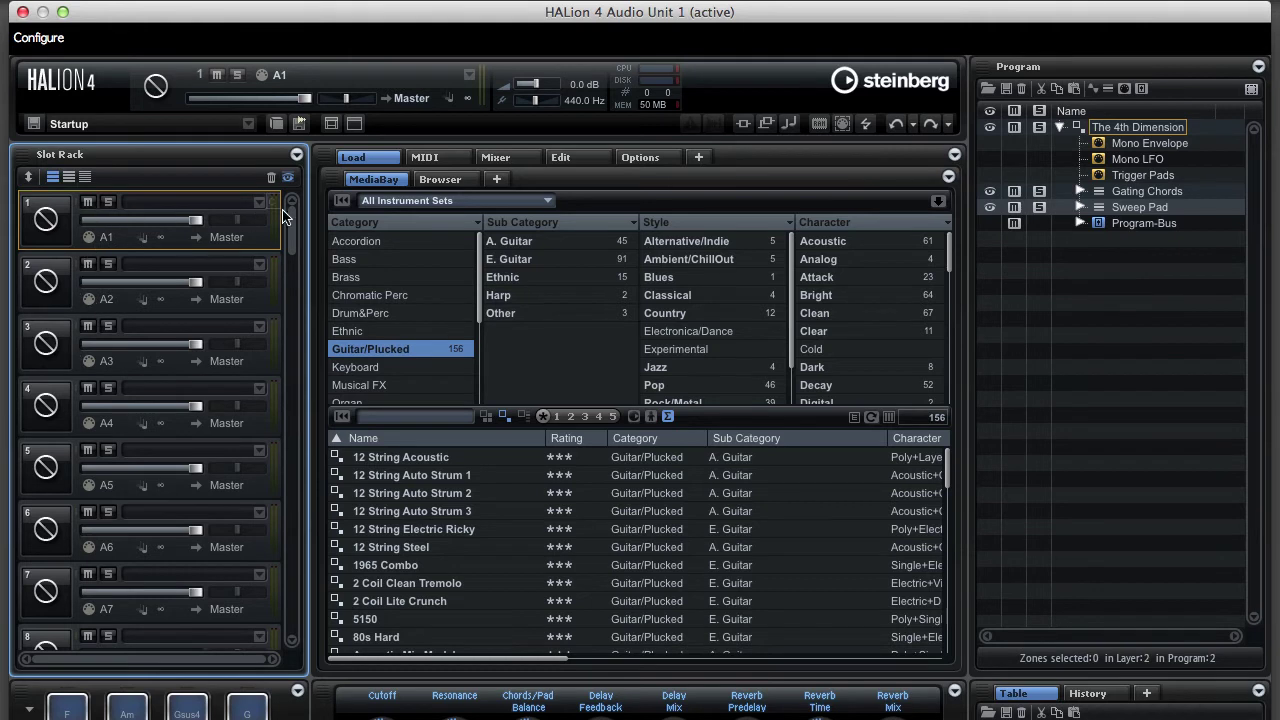
pyautogui.moveTo(291, 215); pyautogui.dragTo(295, 148)
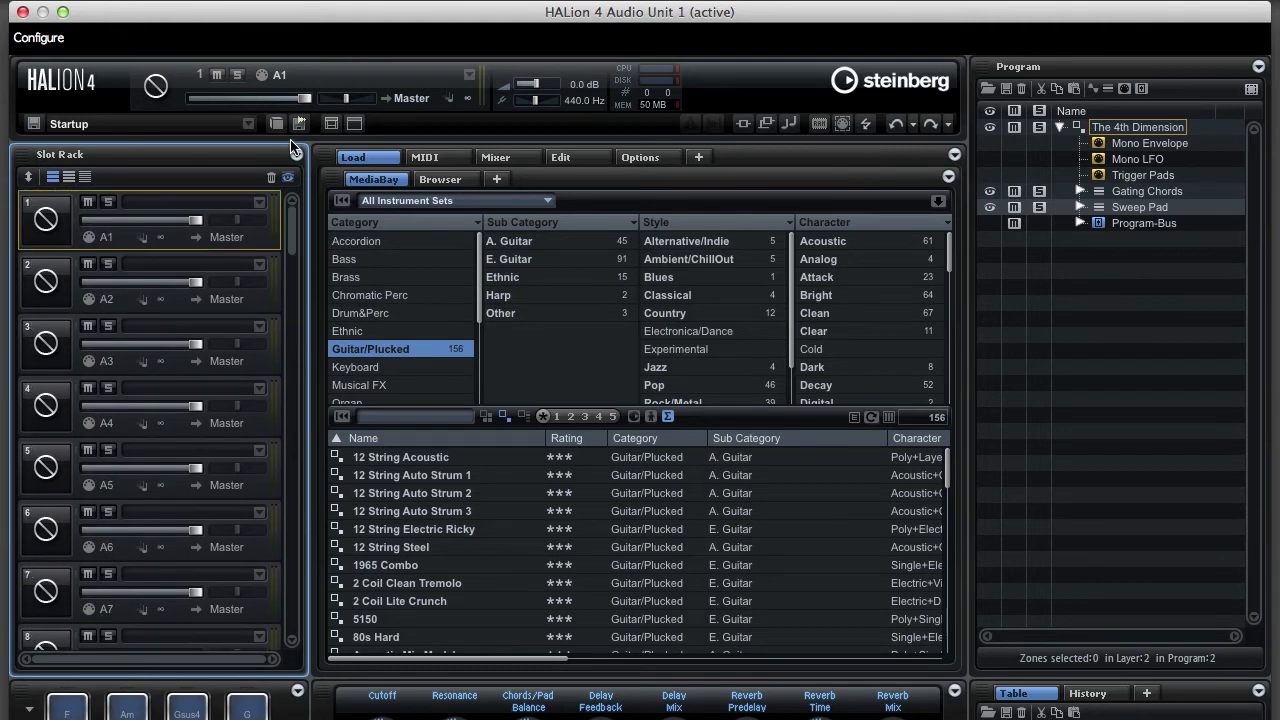
pyautogui.click(119, 301)
pyautogui.click(166, 311)
# - Route notes and pitchbend to HALion 4 on Poly MIDI channels 1–5
pyautogui.click(40, 38)
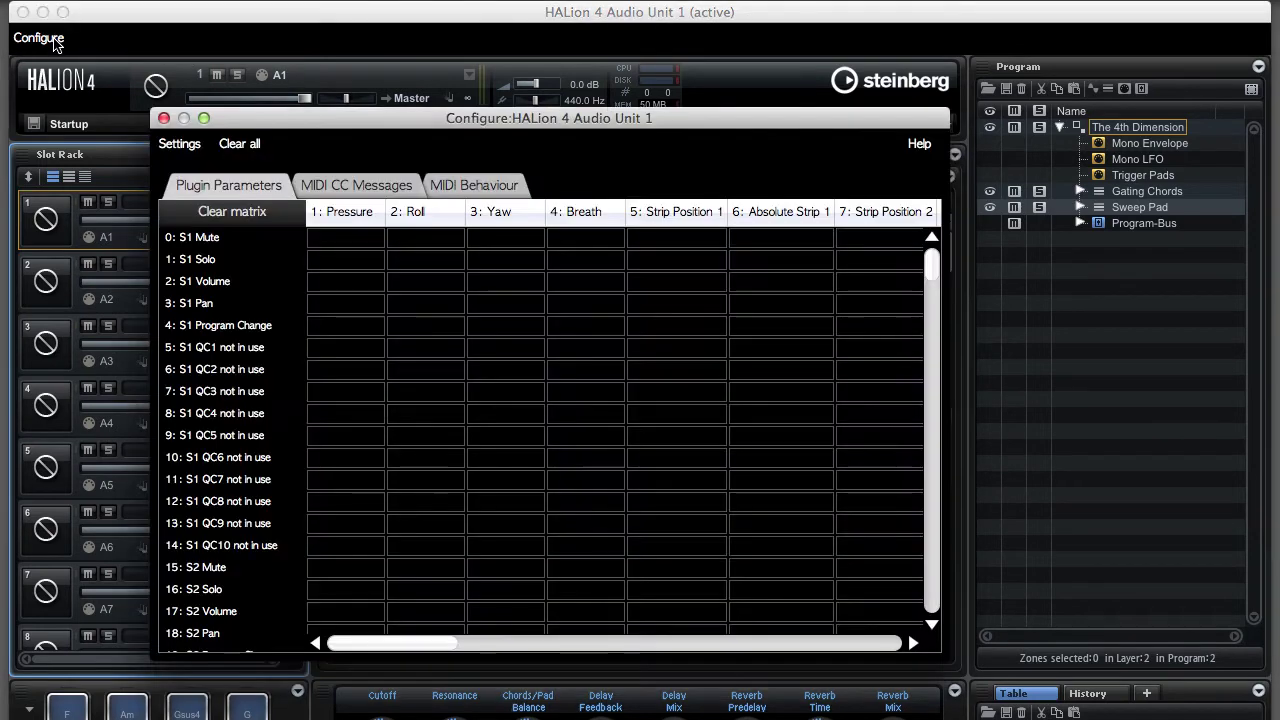
pyautogui.click(182, 145)
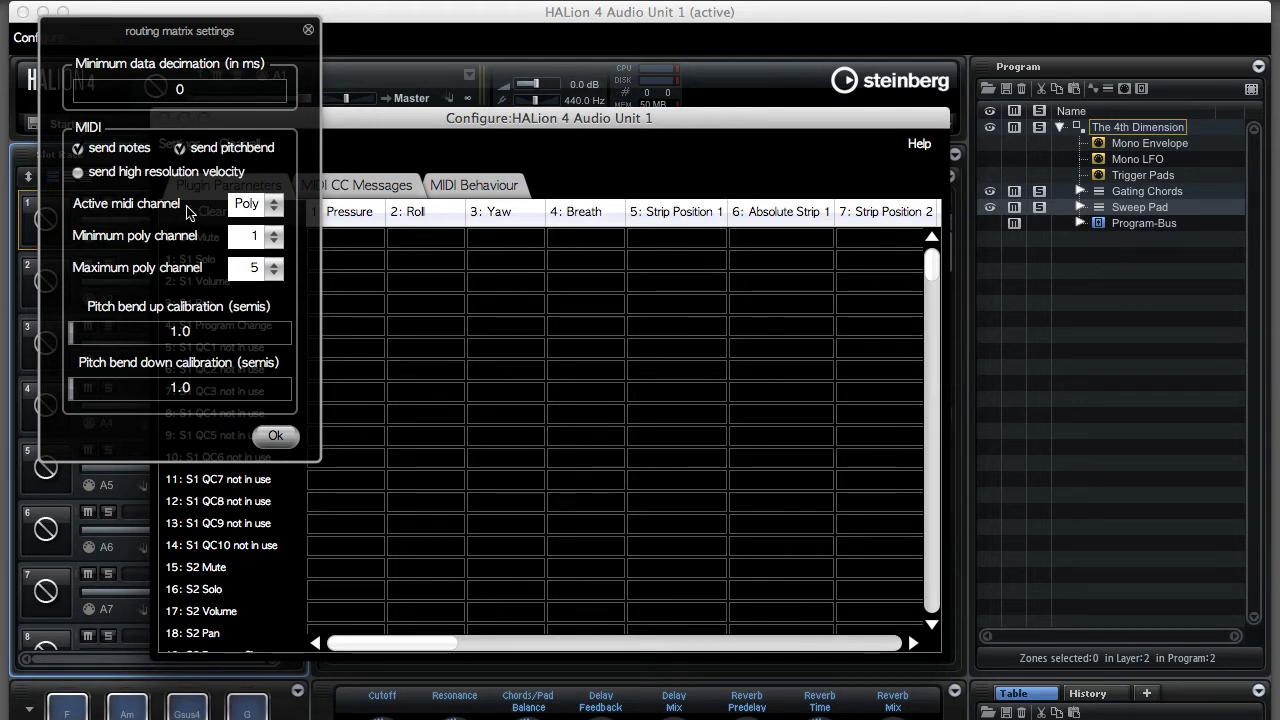
pyautogui.click(271, 210)
pyautogui.click(271, 200)
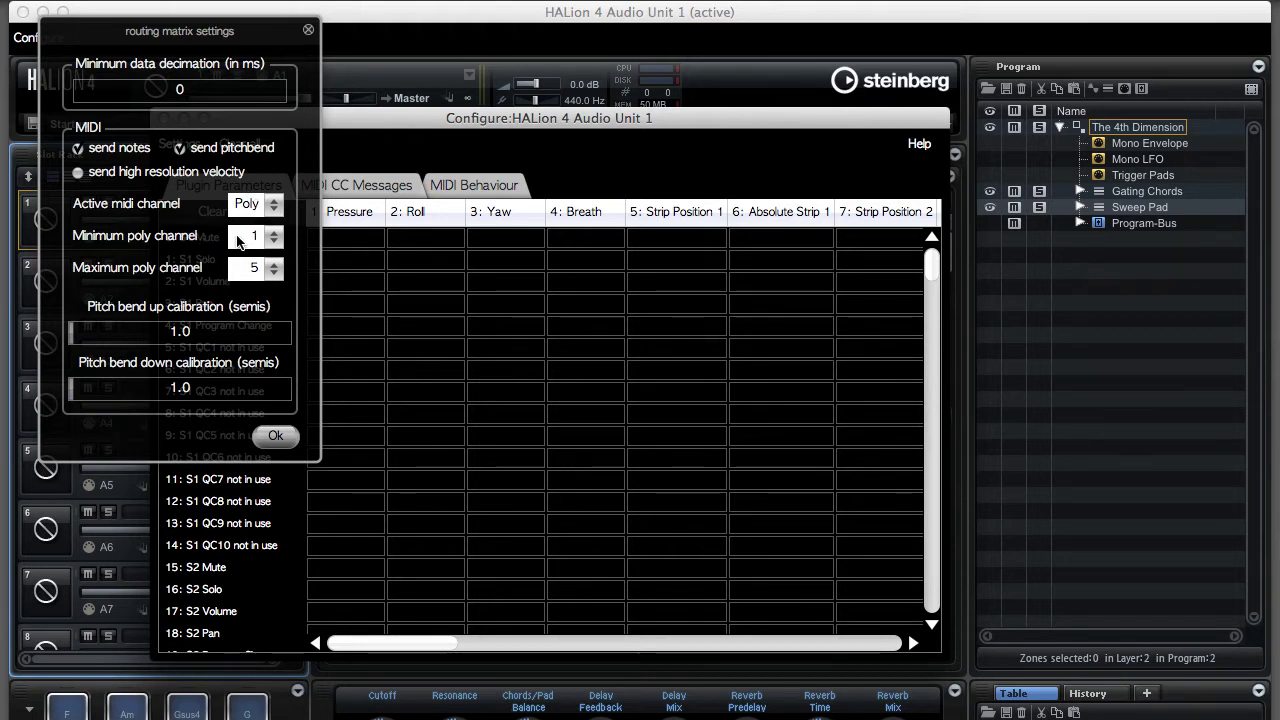
pyautogui.click(275, 435)
# - Drag the Studio Nylon Guitar preset from MediaBay onto slot 1
pyautogui.click(164, 118)
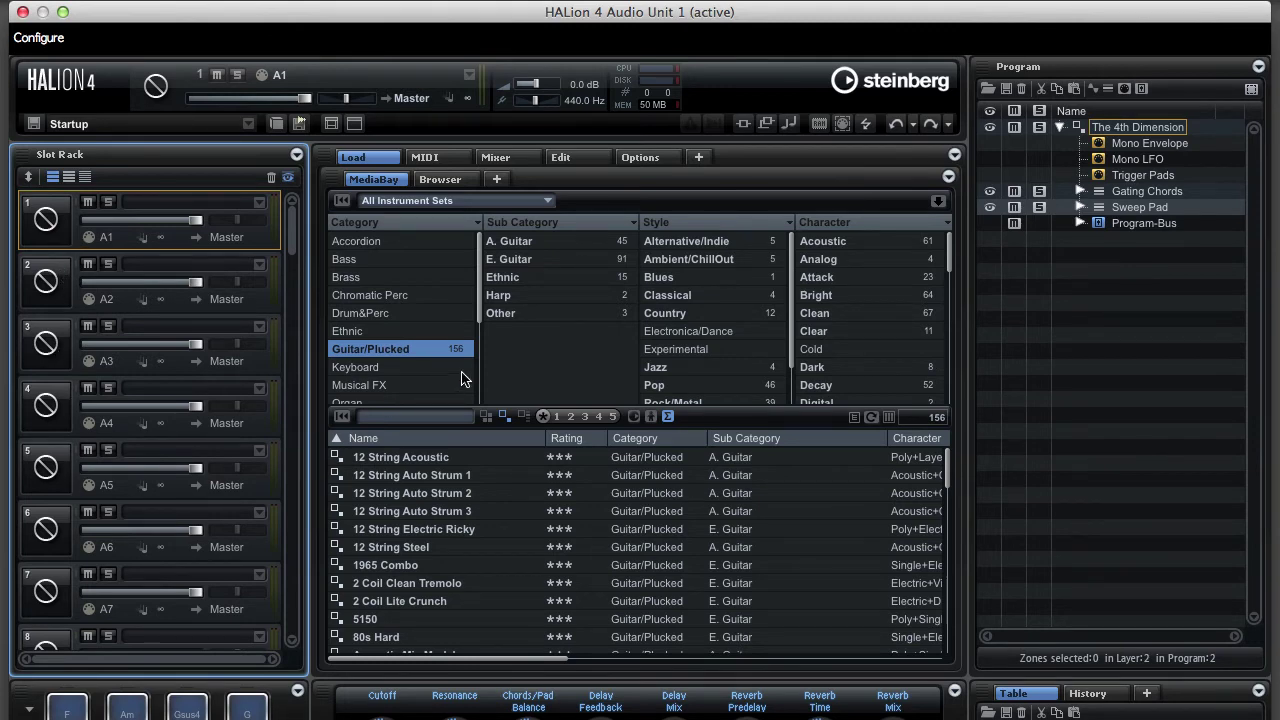
pyautogui.moveTo(947, 467); pyautogui.dragTo(937, 610)
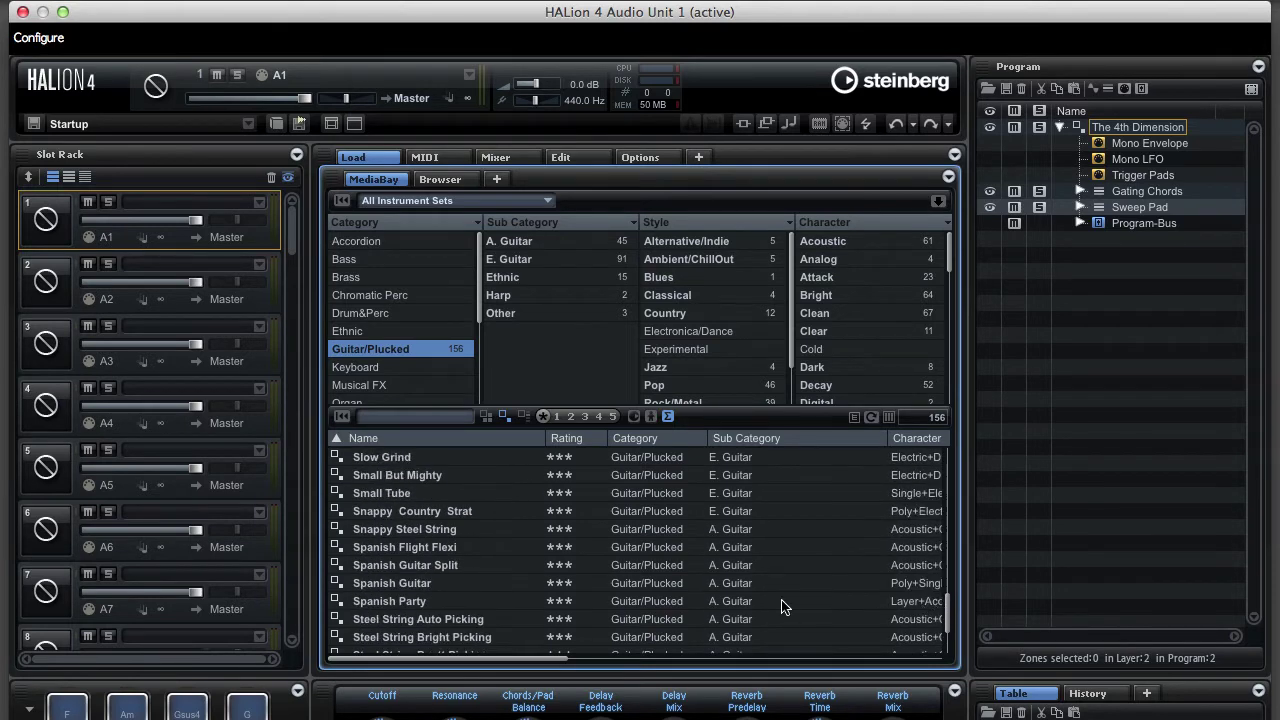
pyautogui.scroll(-3, 780, 602)
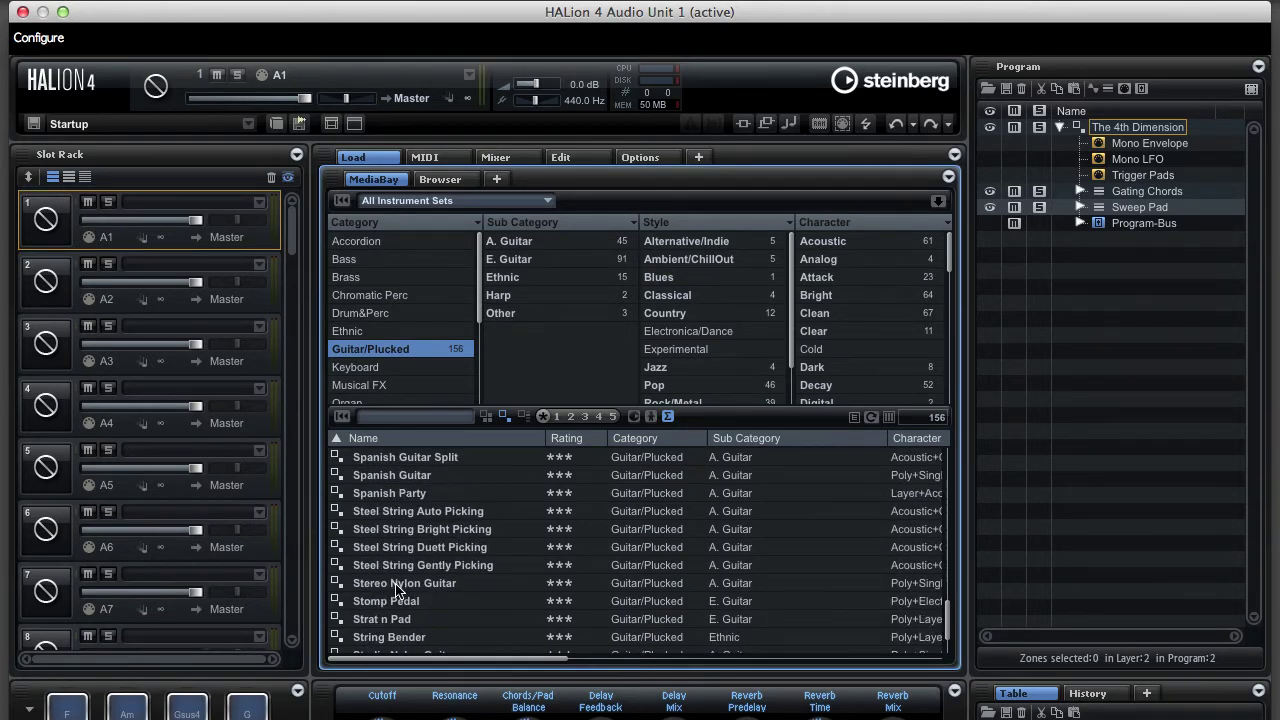
pyautogui.scroll(-2, 397, 590)
pyautogui.click(390, 588)
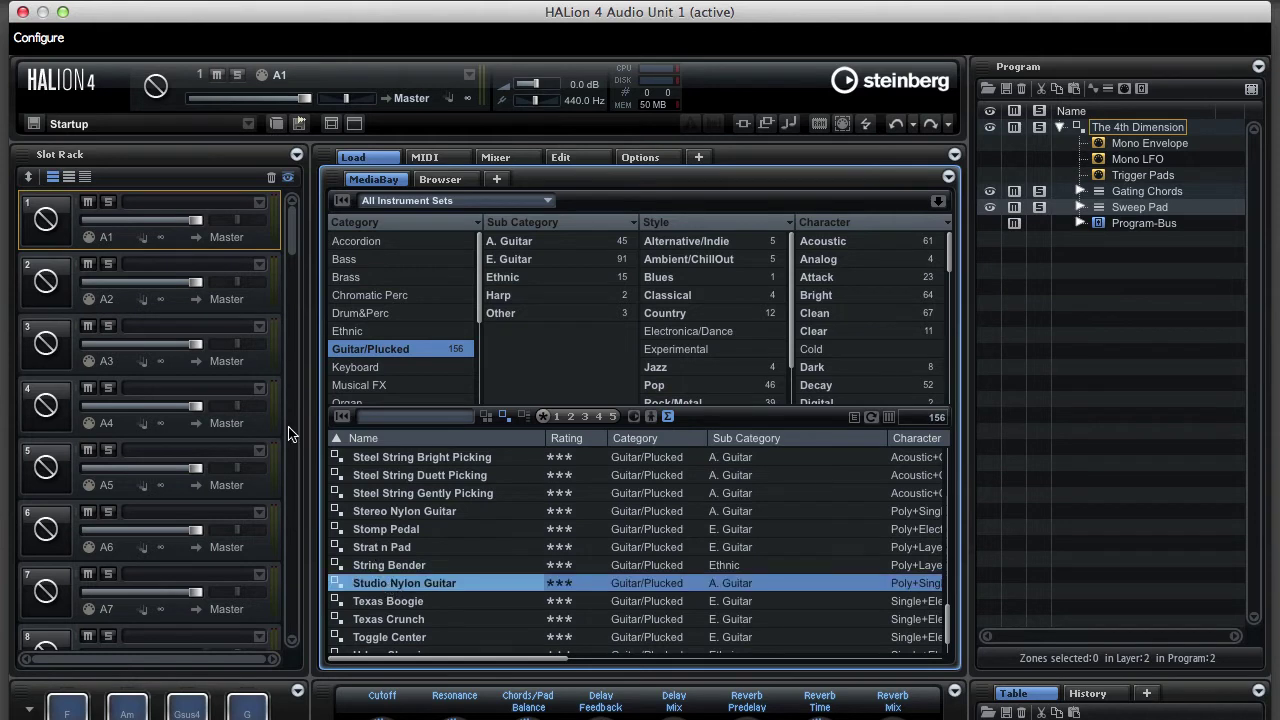
pyautogui.moveTo(100, 245); pyautogui.dragTo(60, 225)
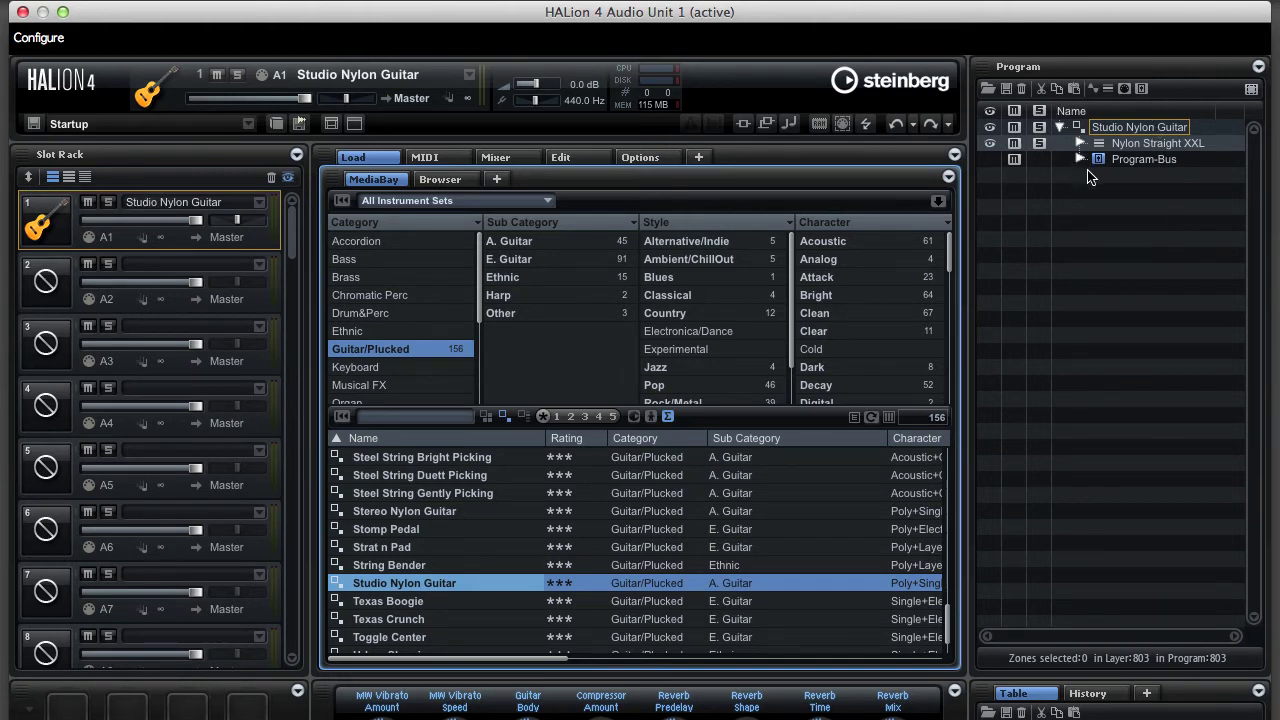
# - Expand the Program-Bus to show Studio EQ, Compressor and Reverb
pyautogui.click(1137, 162)
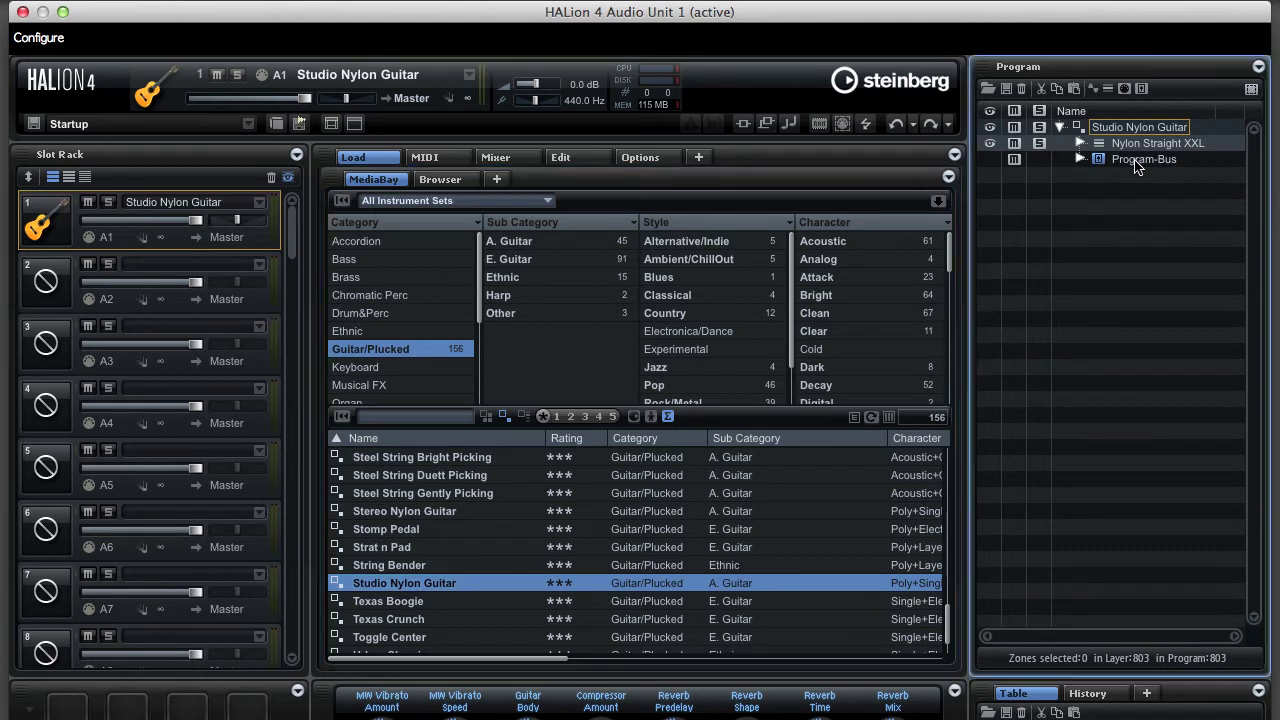
pyautogui.click(1079, 160)
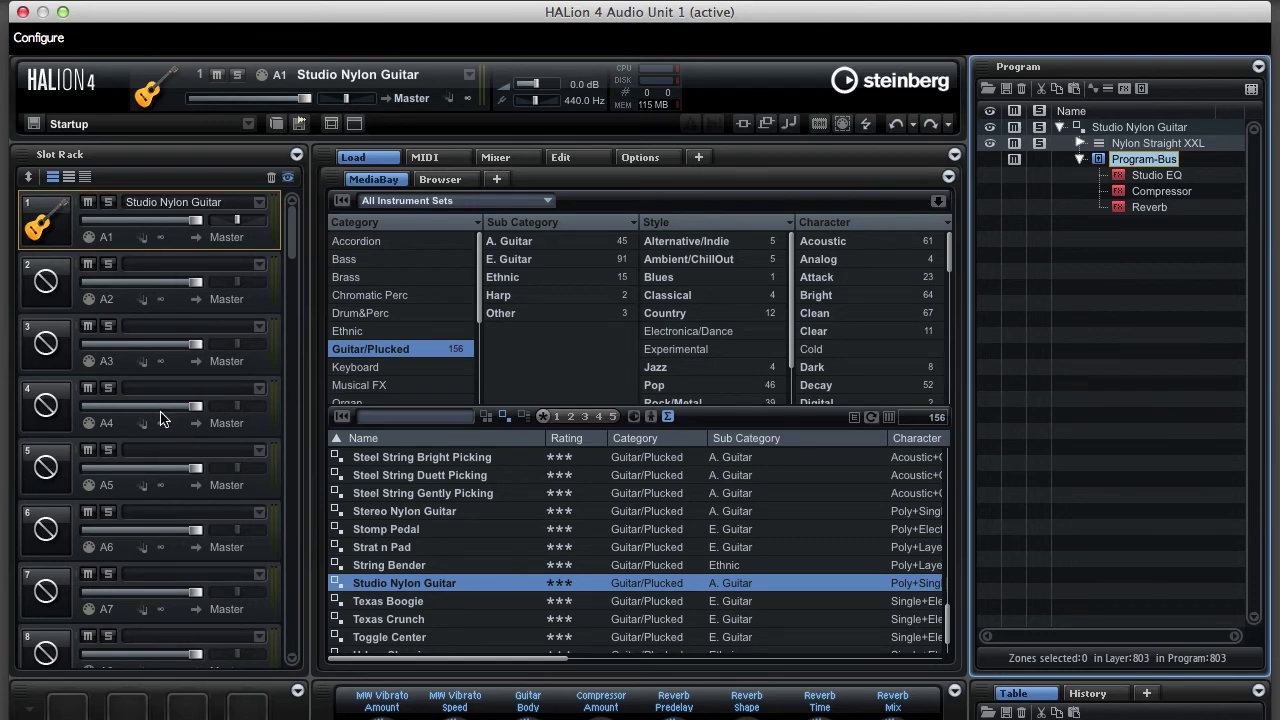
# - In the Mixer, show bus and master channels with both strips' inserts expanded
pyautogui.click(497, 158)
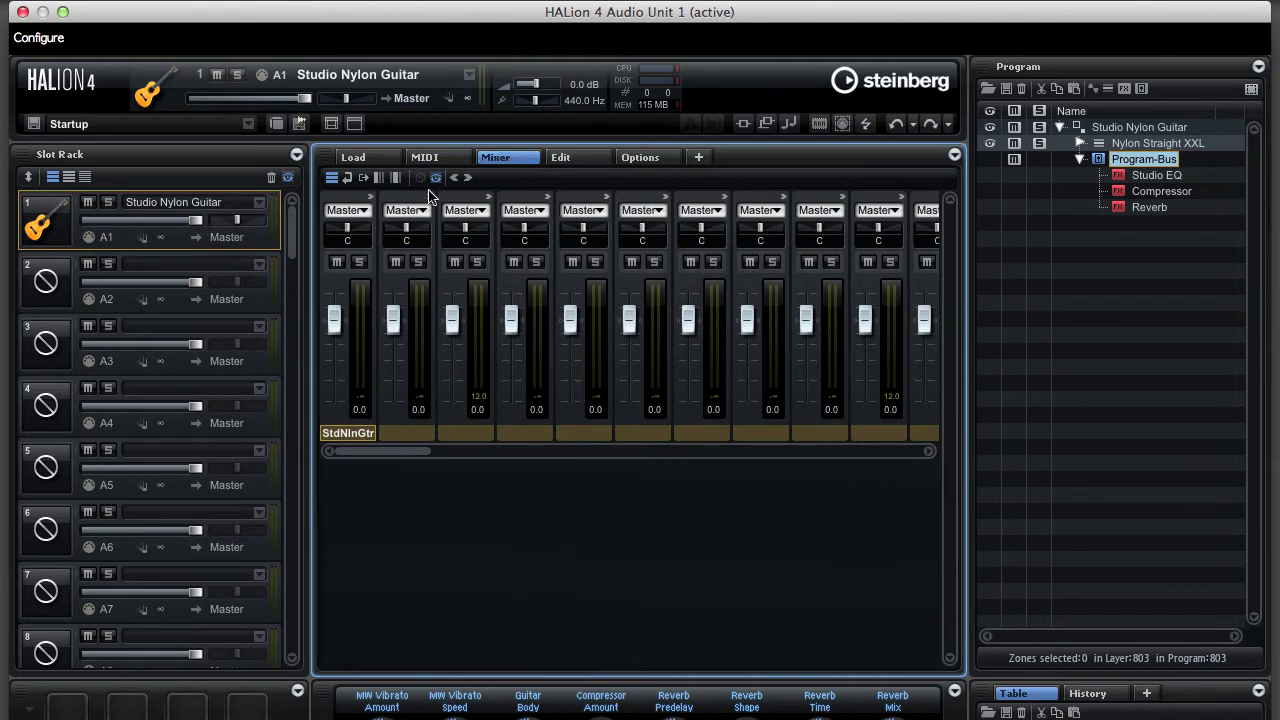
pyautogui.click(396, 178)
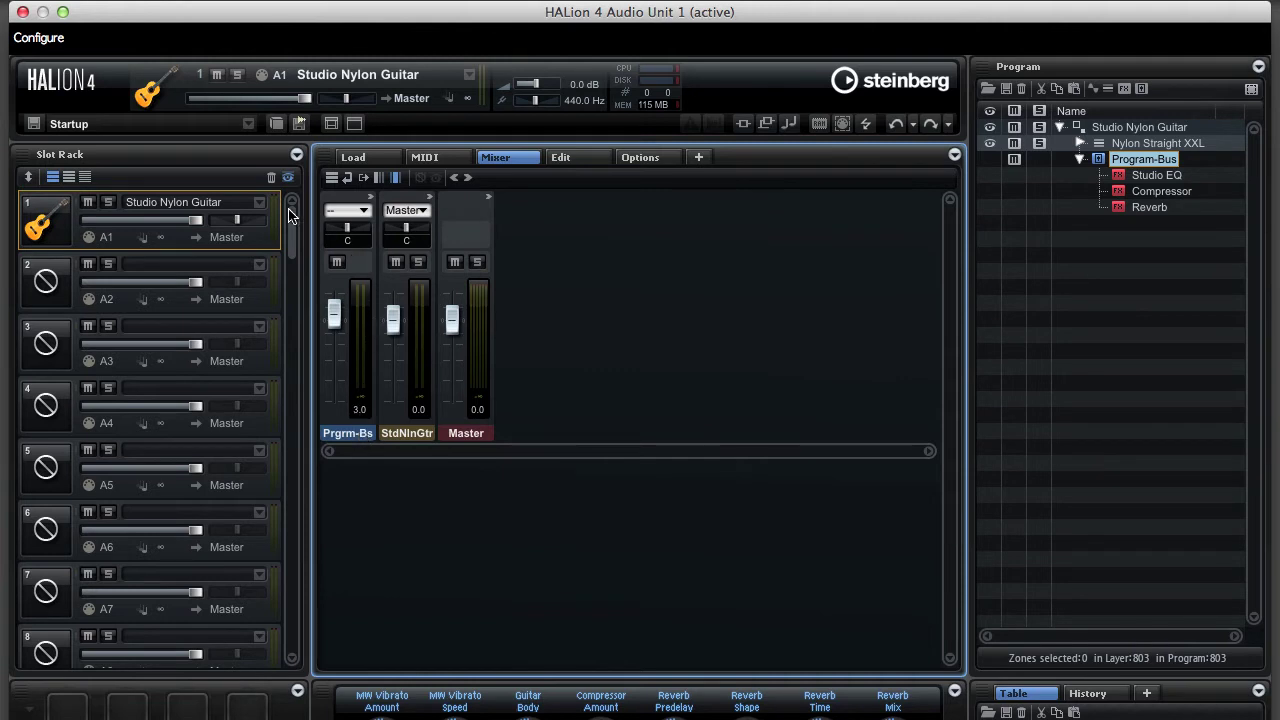
pyautogui.click(371, 197)
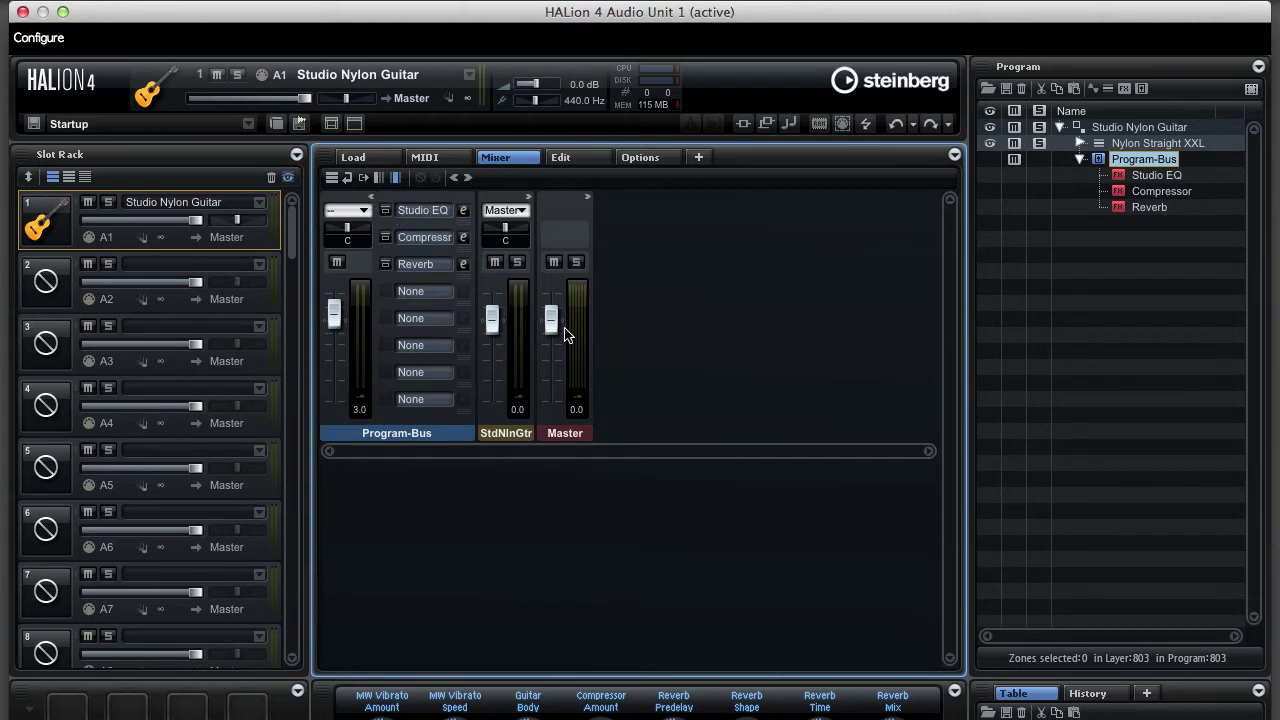
pyautogui.click(588, 198)
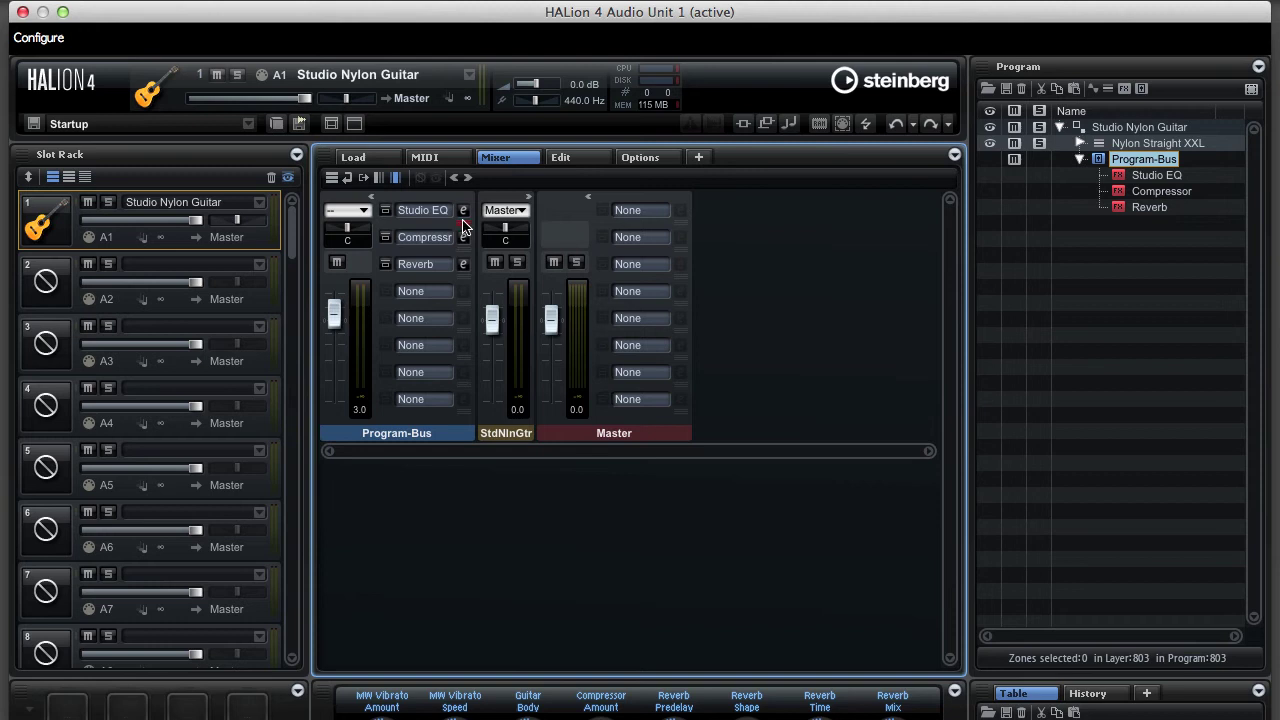
# - Move Studio EQ, Compressor and Reverb from the Program-Bus to the Master inserts
pyautogui.moveTo(440, 212); pyautogui.dragTo(678, 215)
pyautogui.moveTo(455, 240); pyautogui.dragTo(666, 243)
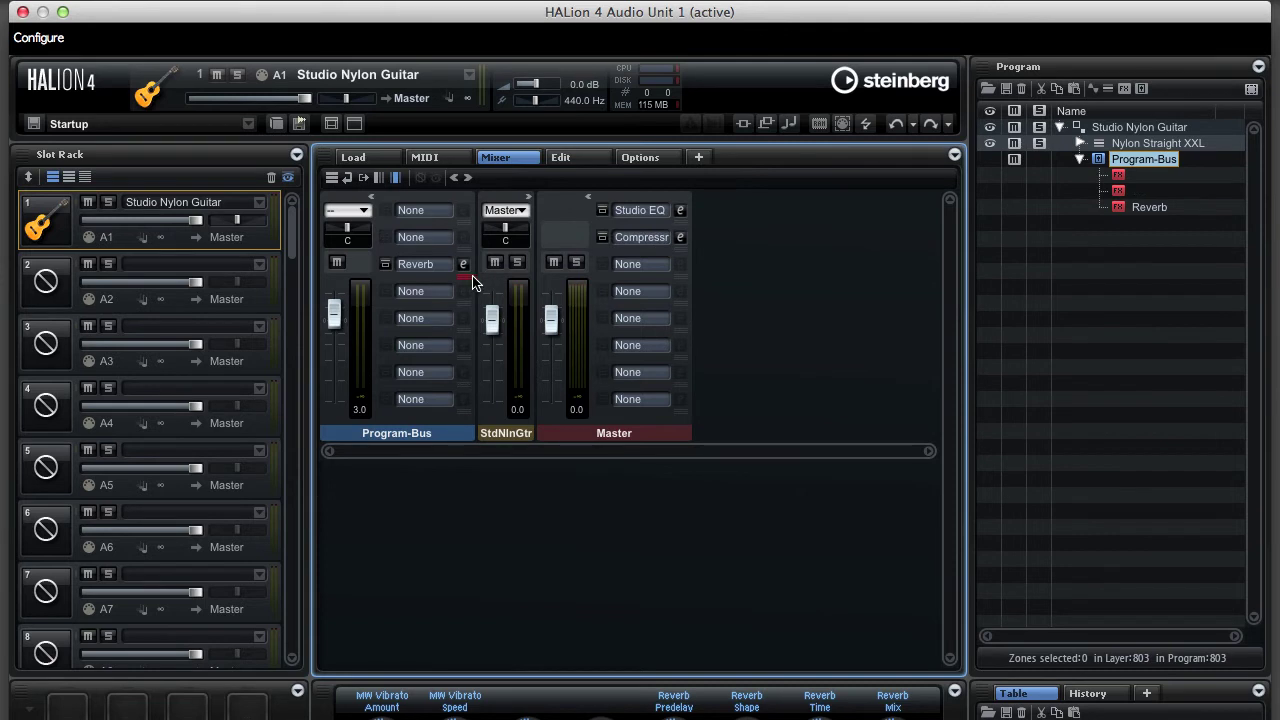
pyautogui.moveTo(473, 276); pyautogui.dragTo(670, 266)
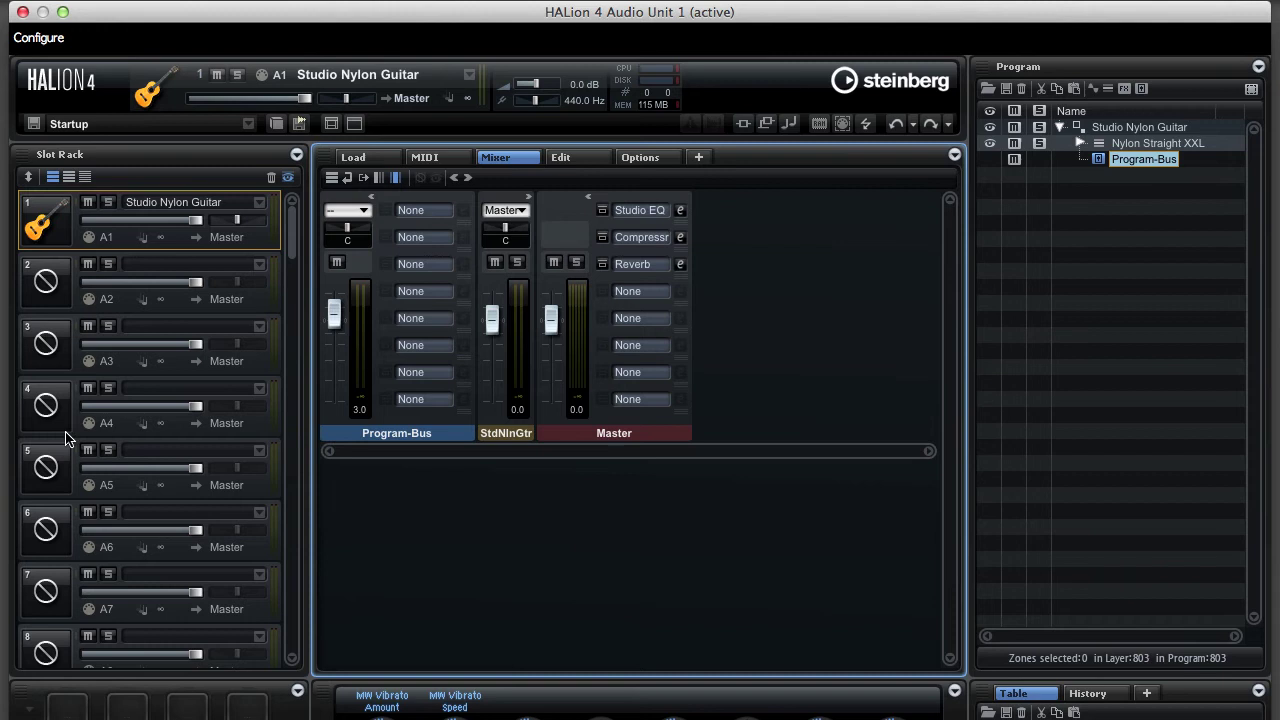
# - Show the Edit page's Sound settings for the Studio Nylon Guitar program
pyautogui.click(584, 165)
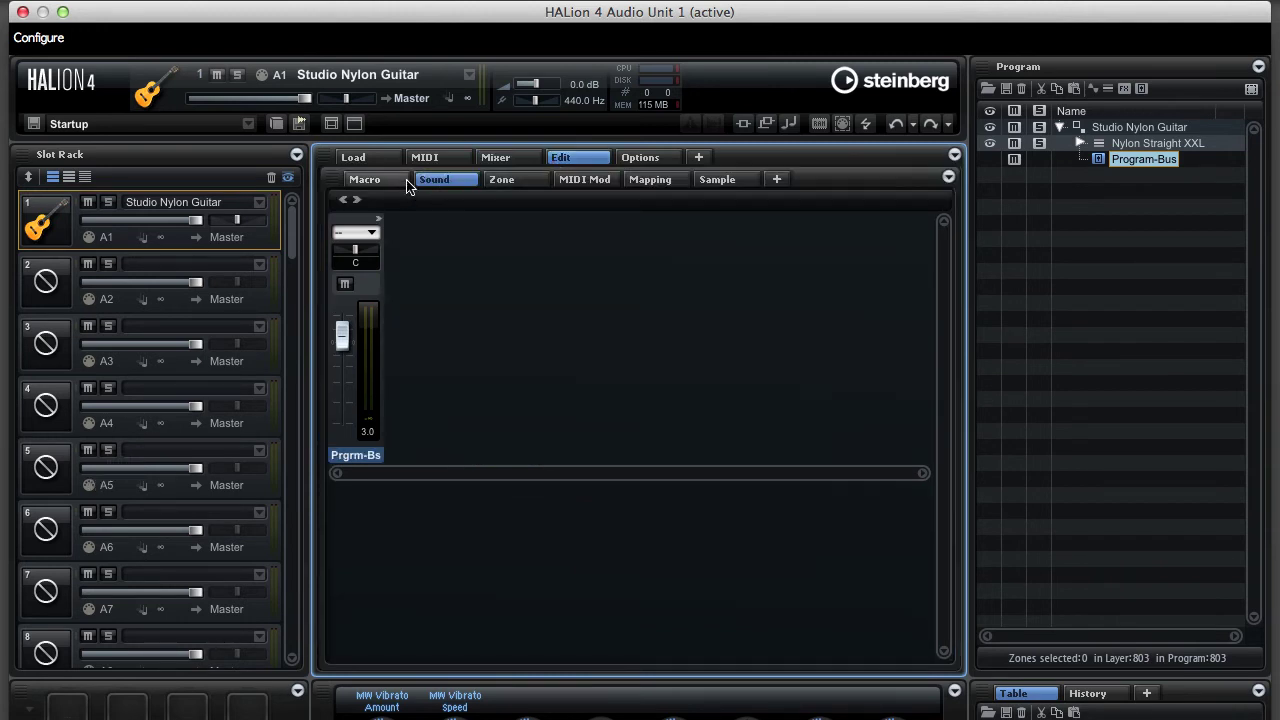
pyautogui.click(447, 182)
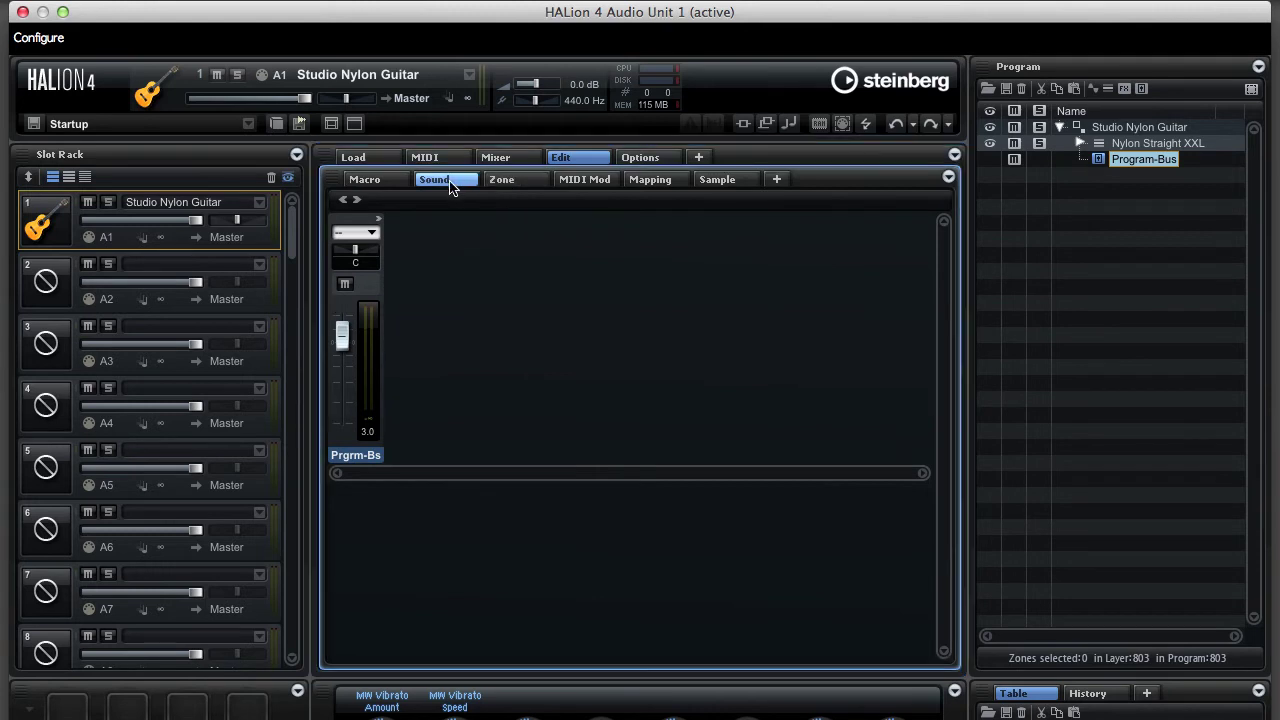
pyautogui.click(36, 232)
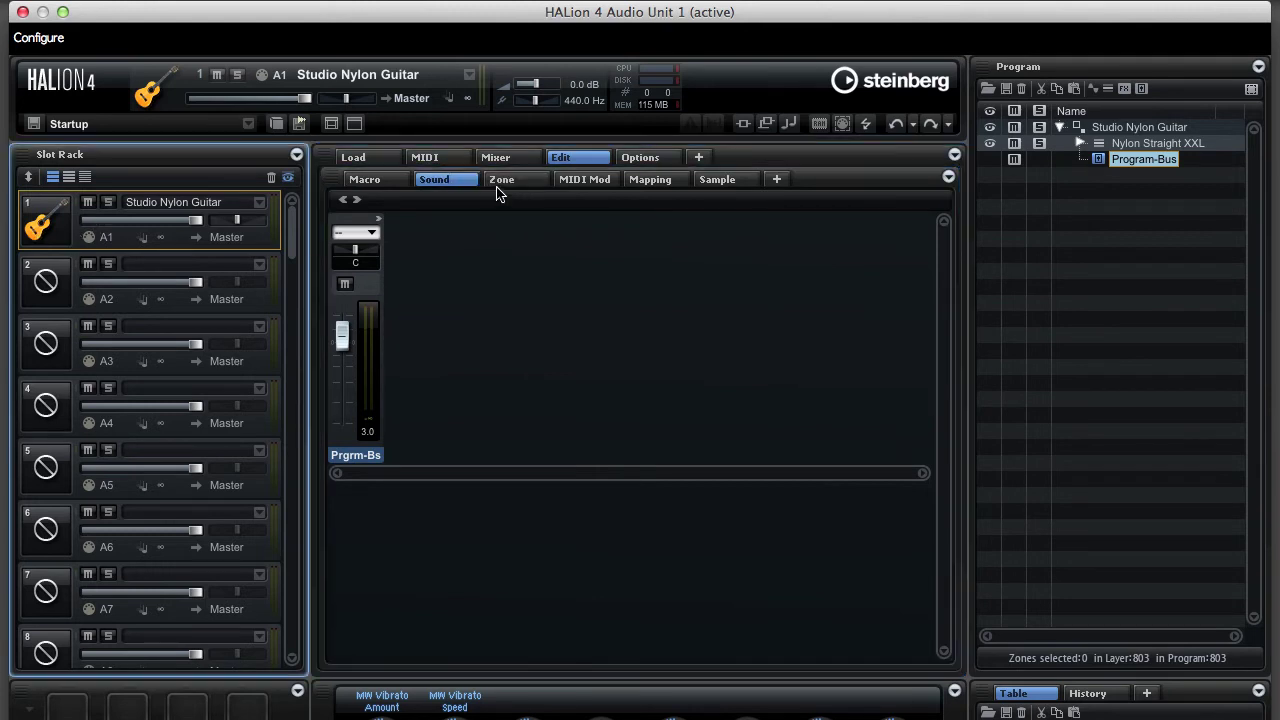
pyautogui.click(1140, 129)
pyautogui.click(1158, 127)
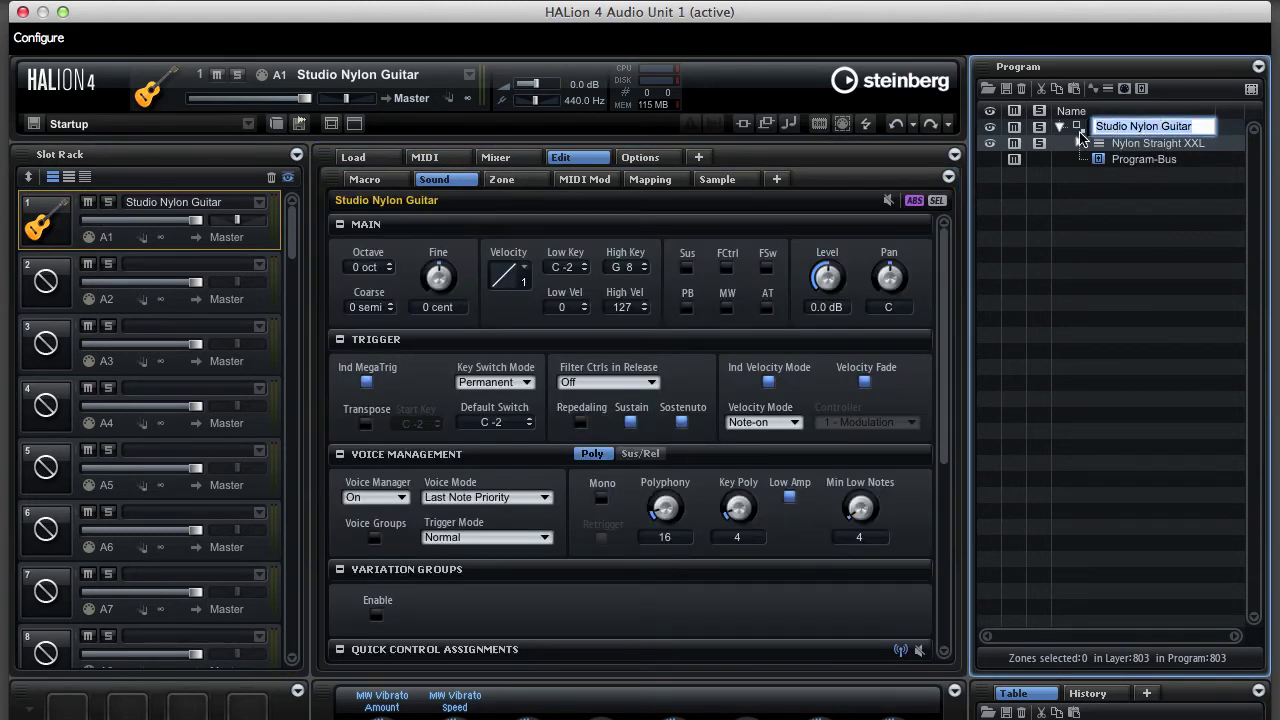
pyautogui.press('Return')
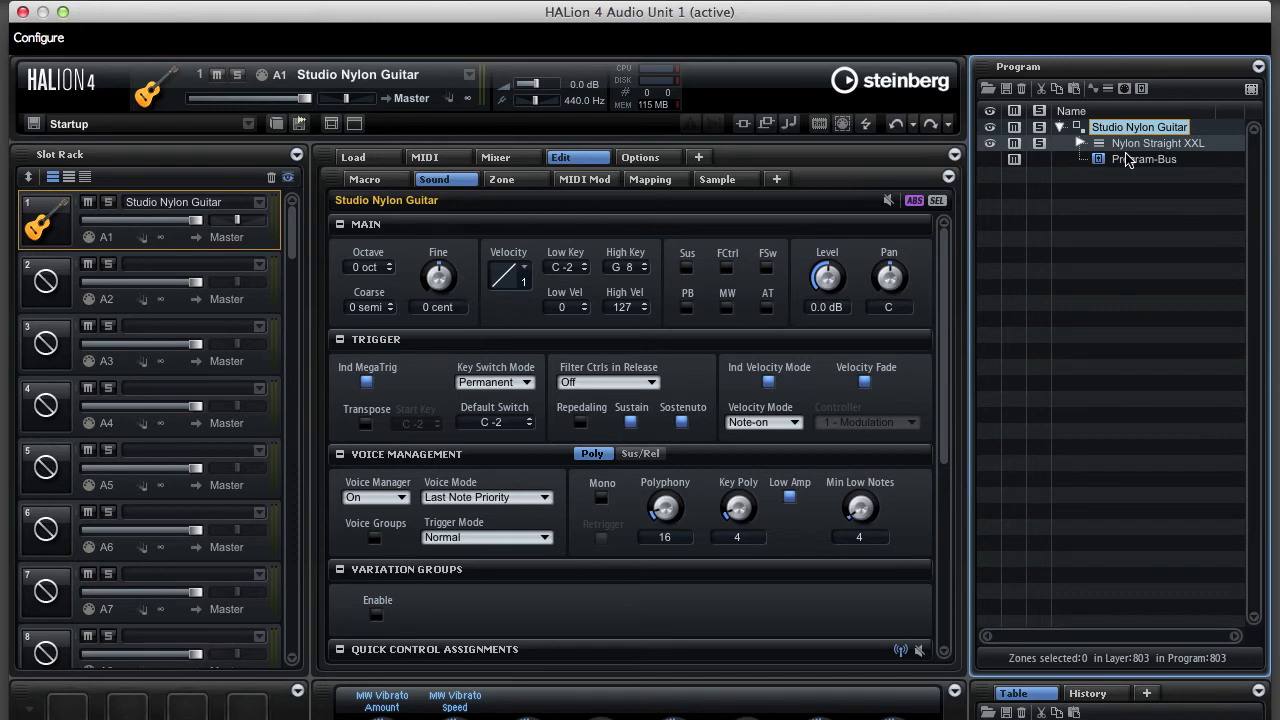
# - Expand Nylon Straight XXL and show its Zone pitch parameters
pyautogui.click(1080, 143)
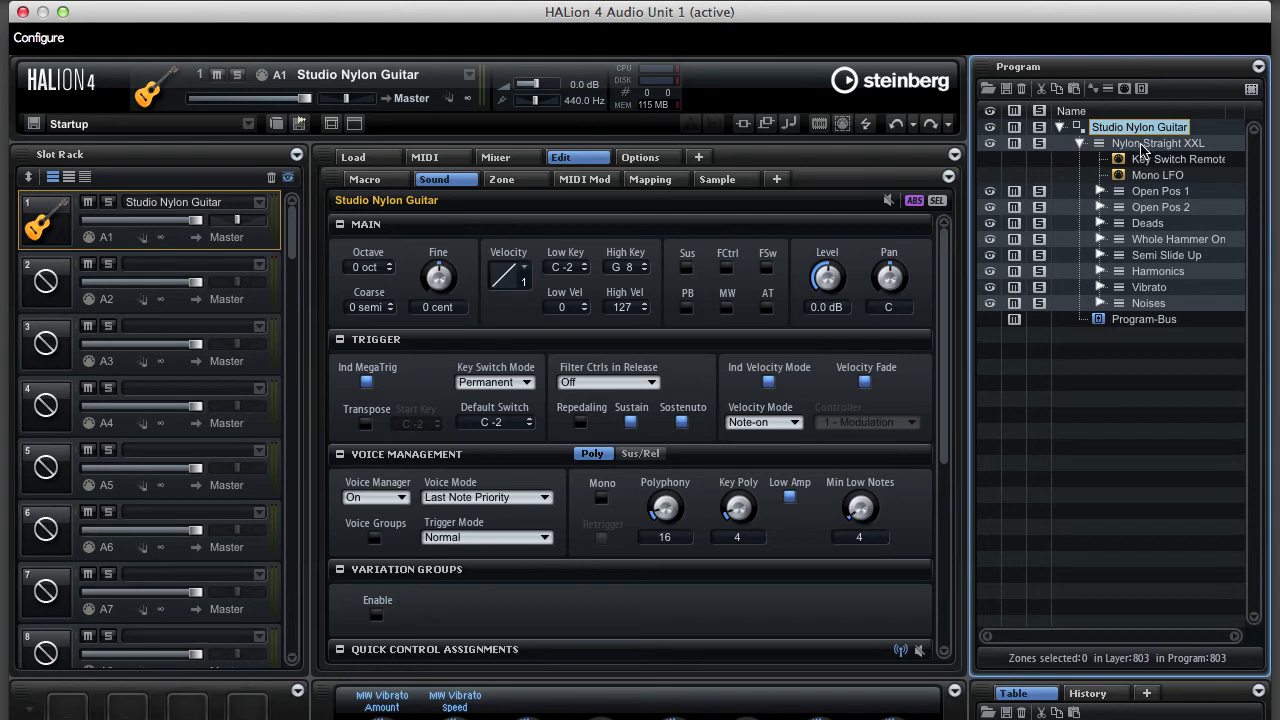
pyautogui.click(503, 180)
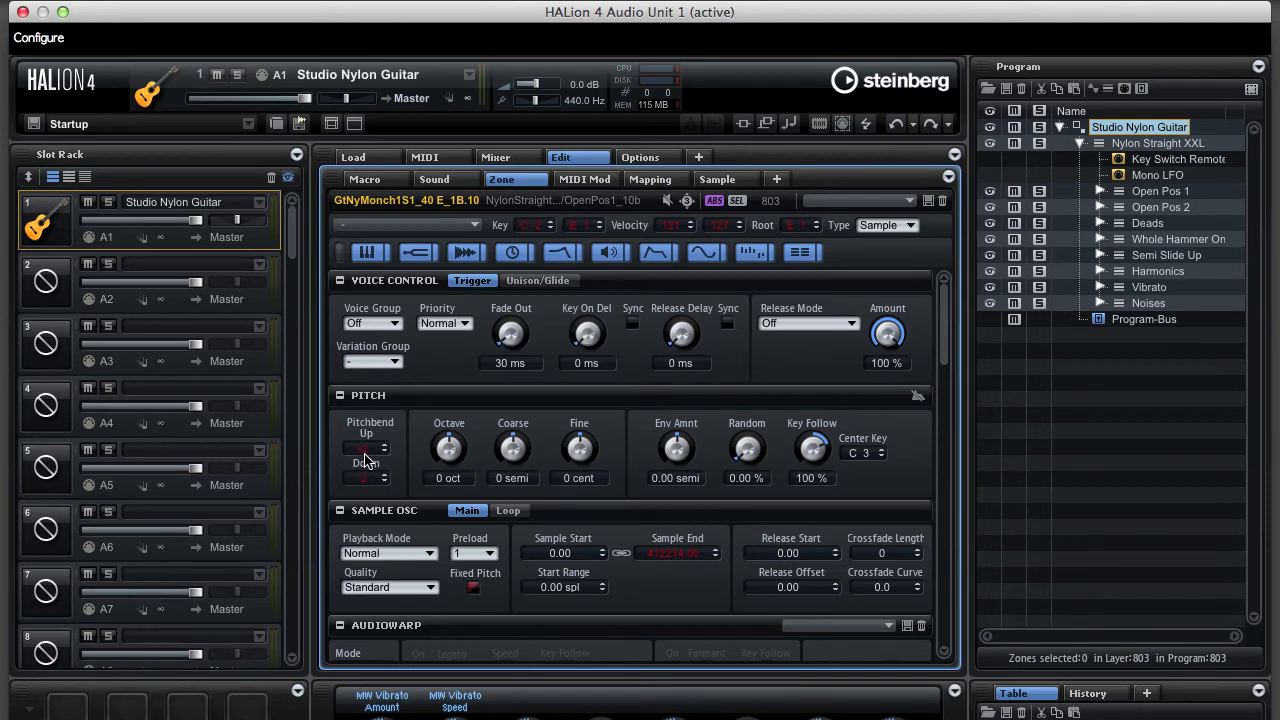
pyautogui.click(1145, 147)
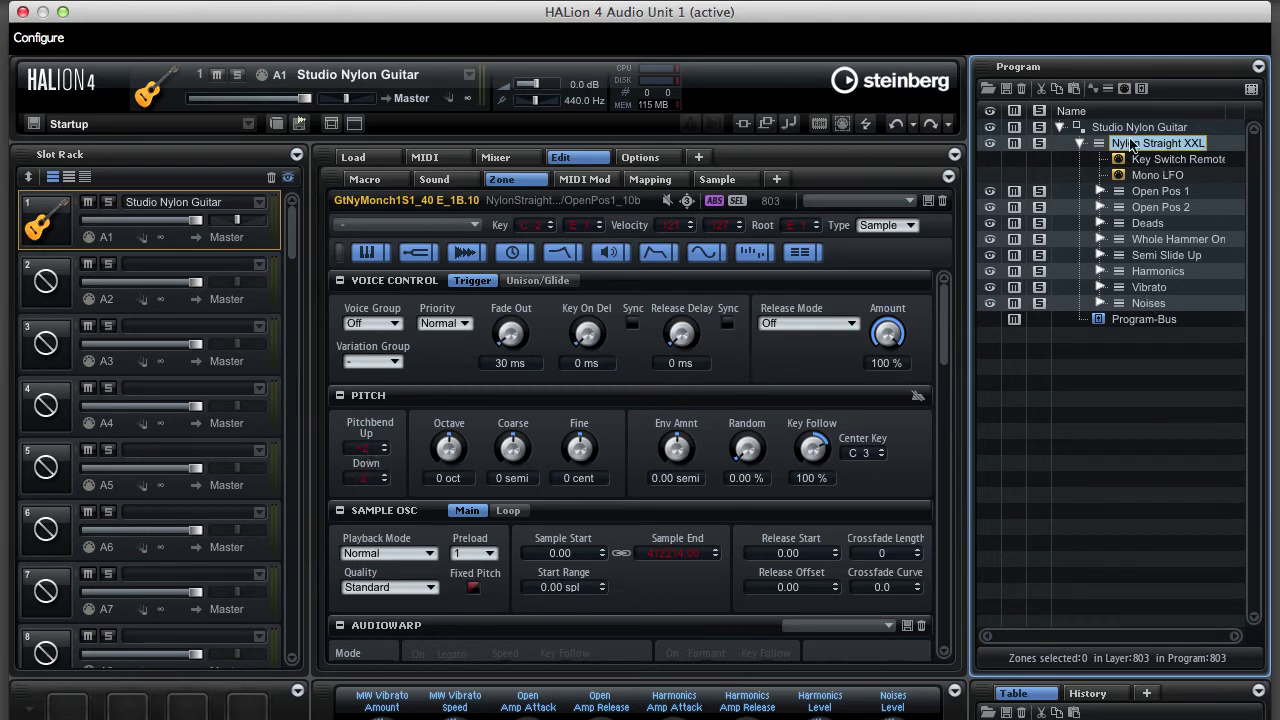
# - Check pitchbend on each layer from Open Pos 1 to Noises: ±2, with Noises at 0
pyautogui.click(1157, 192)
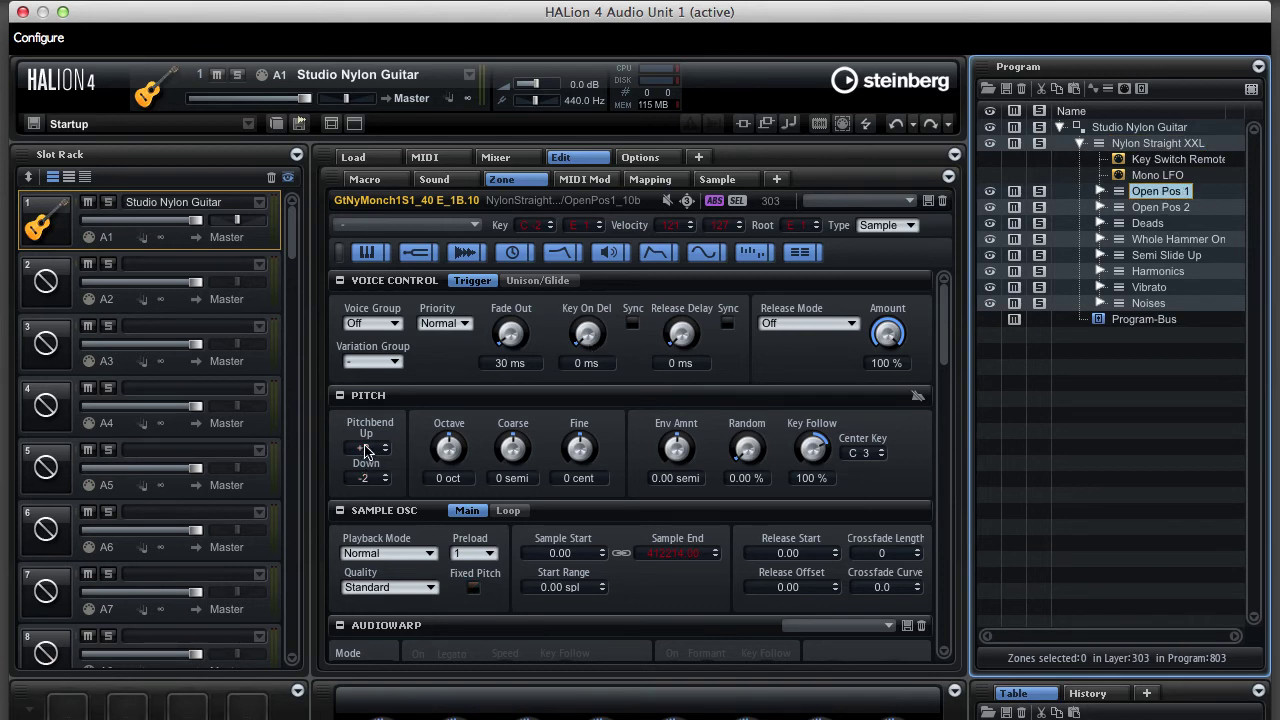
pyautogui.click(1160, 207)
pyautogui.click(1153, 223)
pyautogui.click(1157, 240)
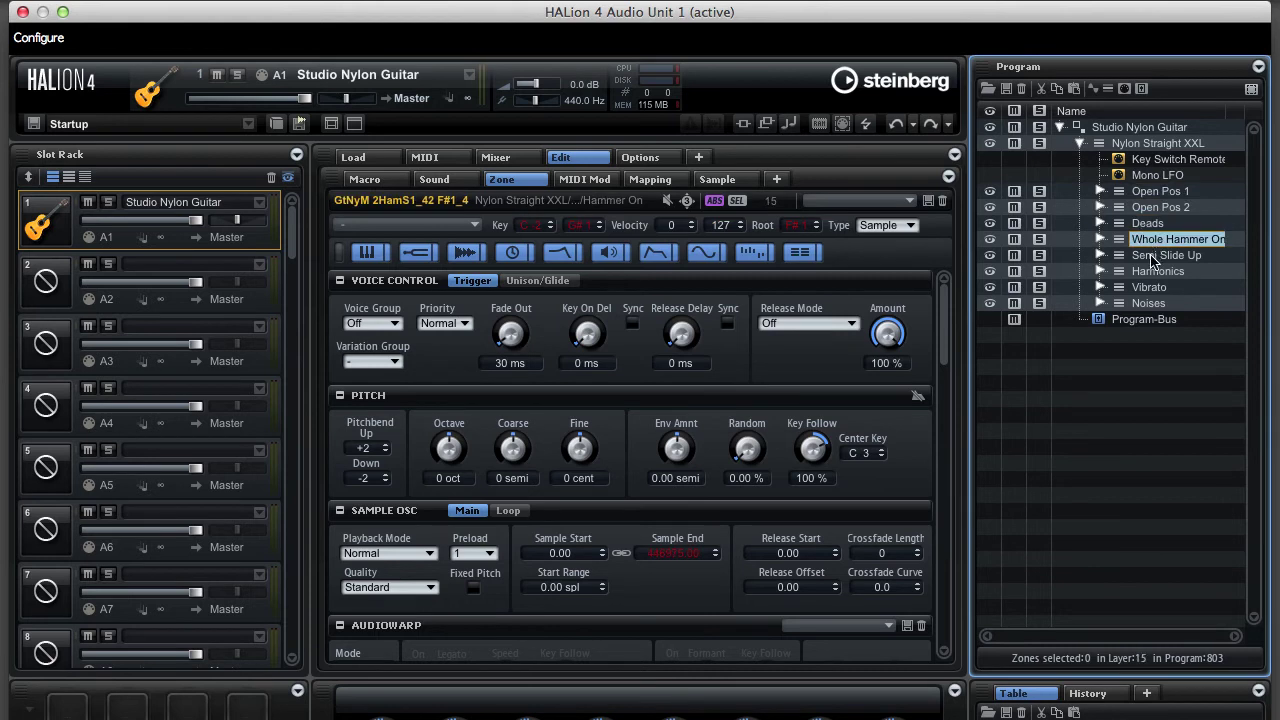
pyautogui.click(1155, 256)
pyautogui.click(1152, 272)
pyautogui.click(1148, 288)
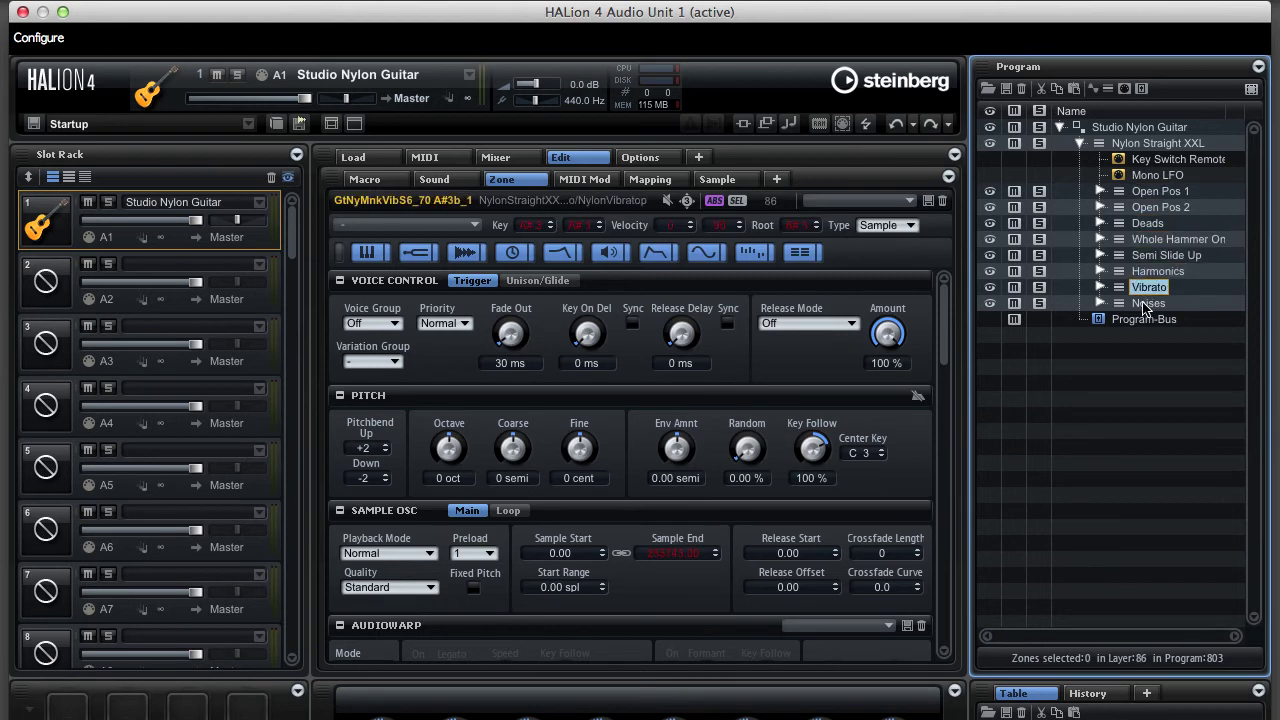
pyautogui.click(1147, 303)
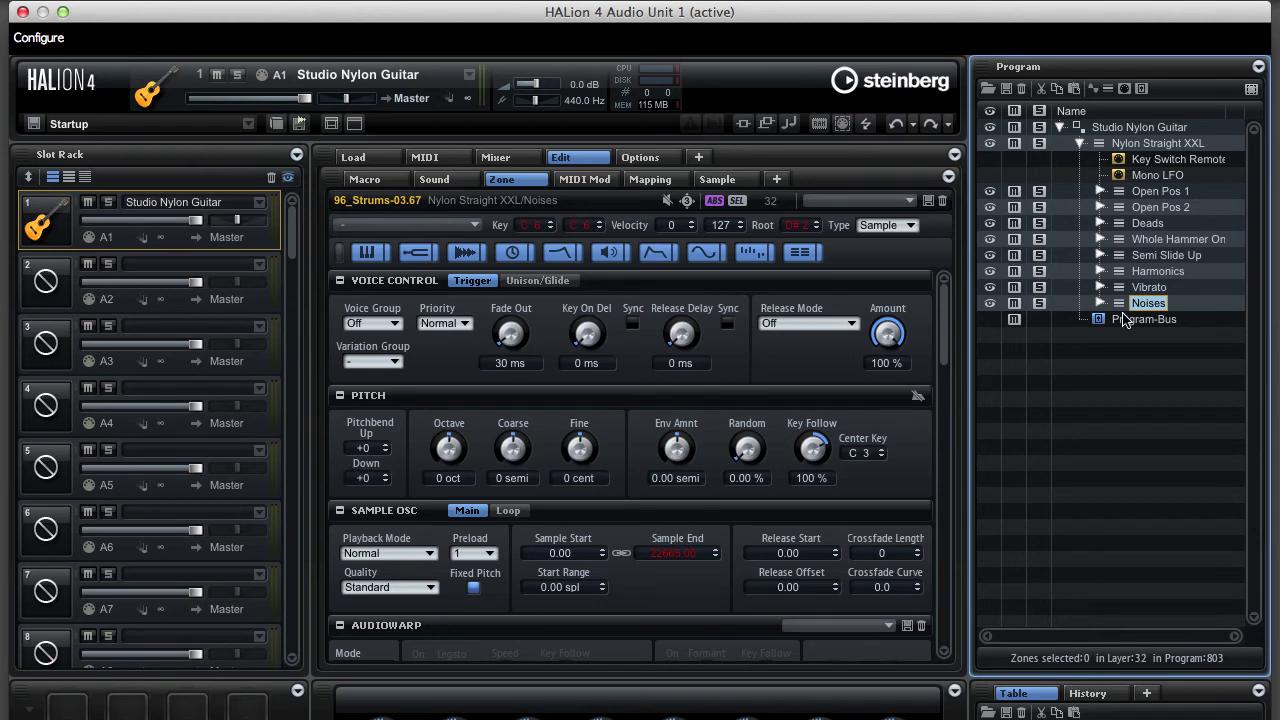
# - Set Pitchbend Up 24 and Down -24 on layers Open Pos 1 through Vibrato
pyautogui.click(1158, 192)
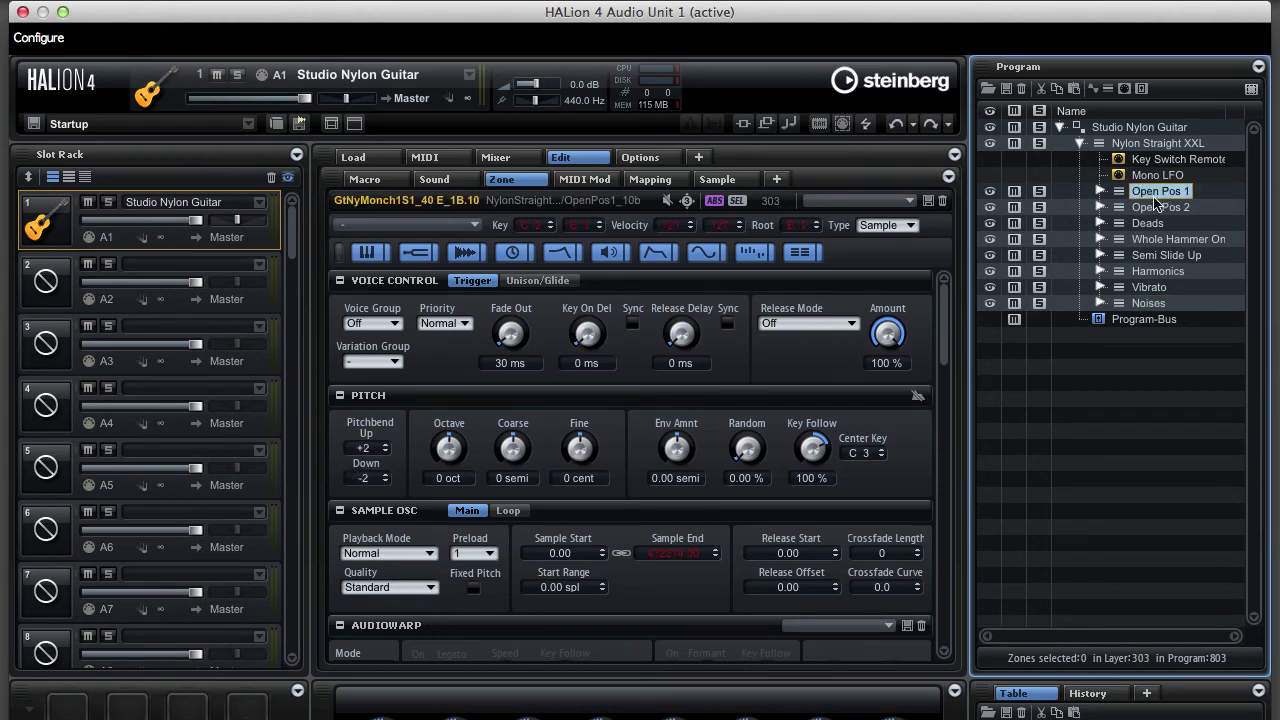
pyautogui.keyDown('shift'); pyautogui.click(1150, 289); pyautogui.keyUp('shift')
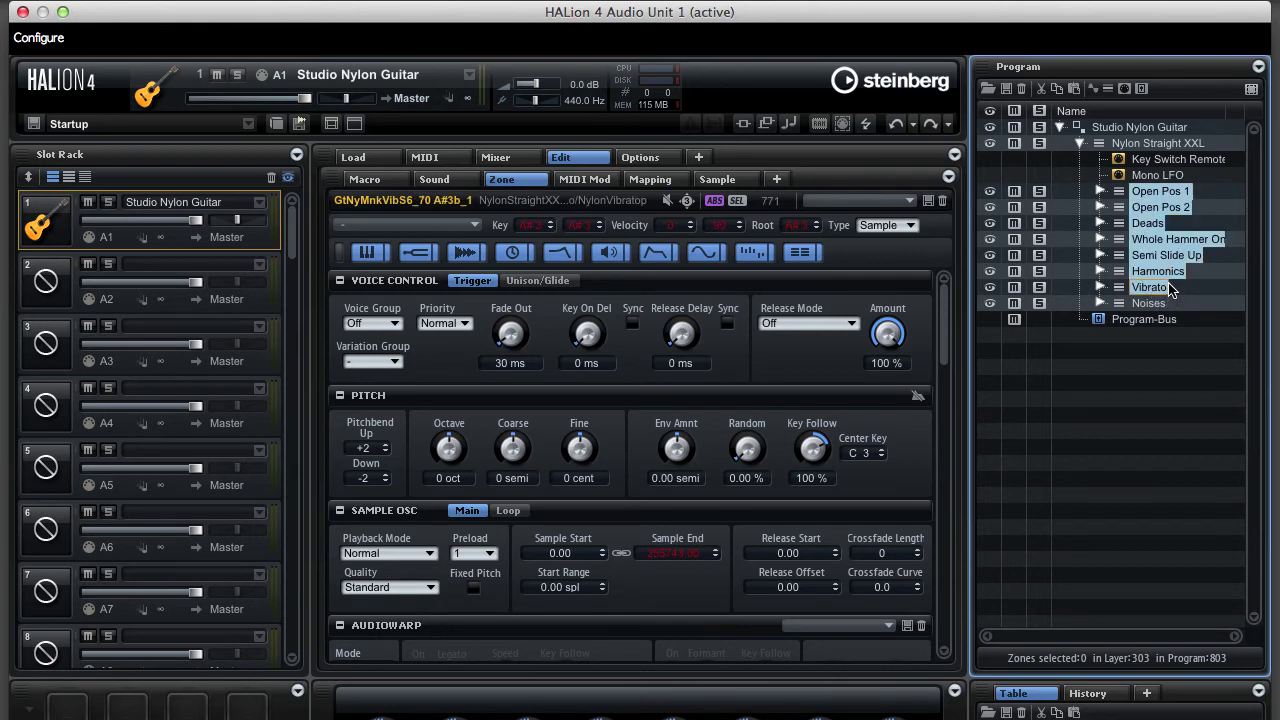
pyautogui.click(362, 449)
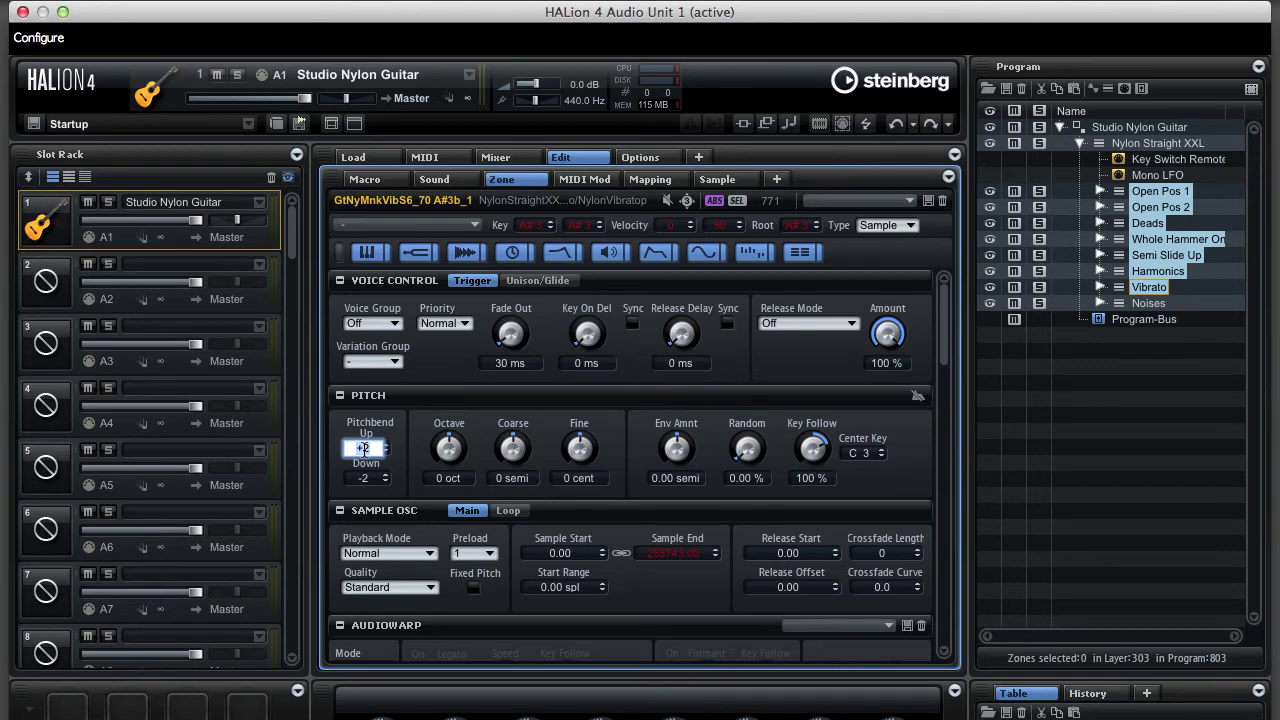
pyautogui.write('24')
pyautogui.press('Return')
pyautogui.click(363, 479)
pyautogui.write('-24')
pyautogui.press('Return')
# - Calibrate HALion 4's pitch bend range to 24.0 semitones up and 24.0 down in the host settings
pyautogui.click(40, 40)
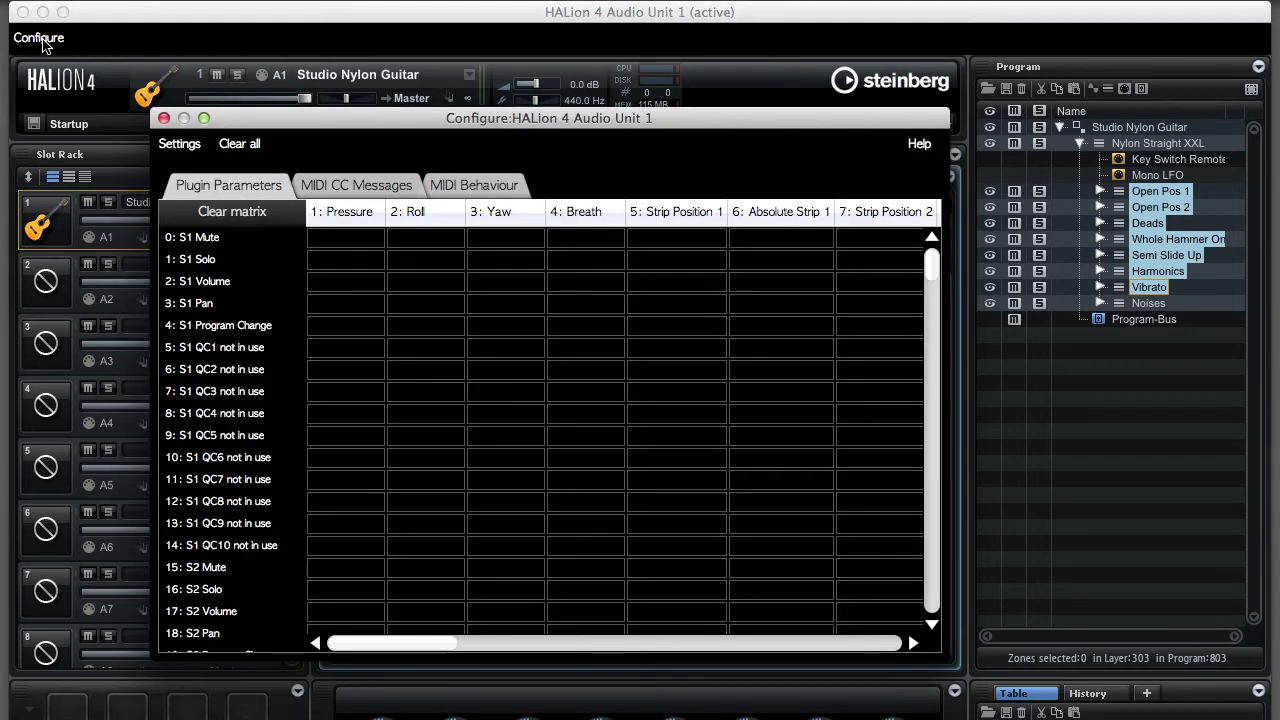
pyautogui.click(182, 146)
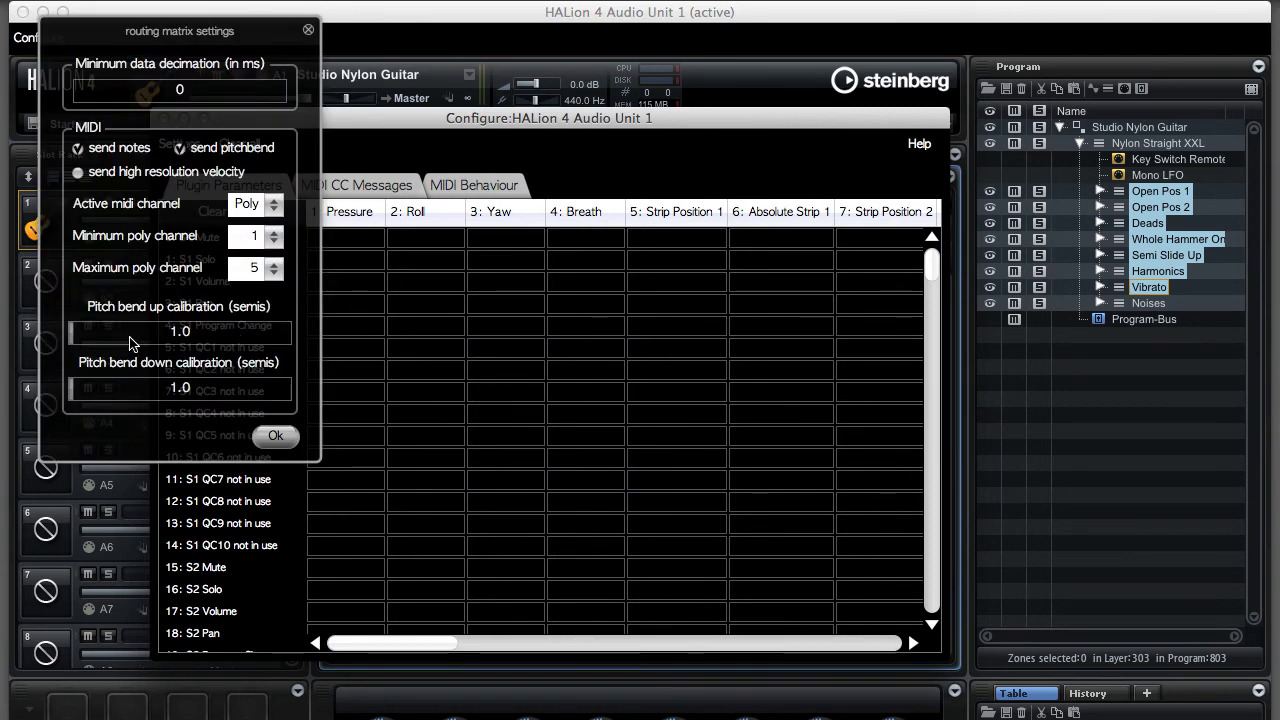
pyautogui.moveTo(130, 343); pyautogui.dragTo(183, 344)
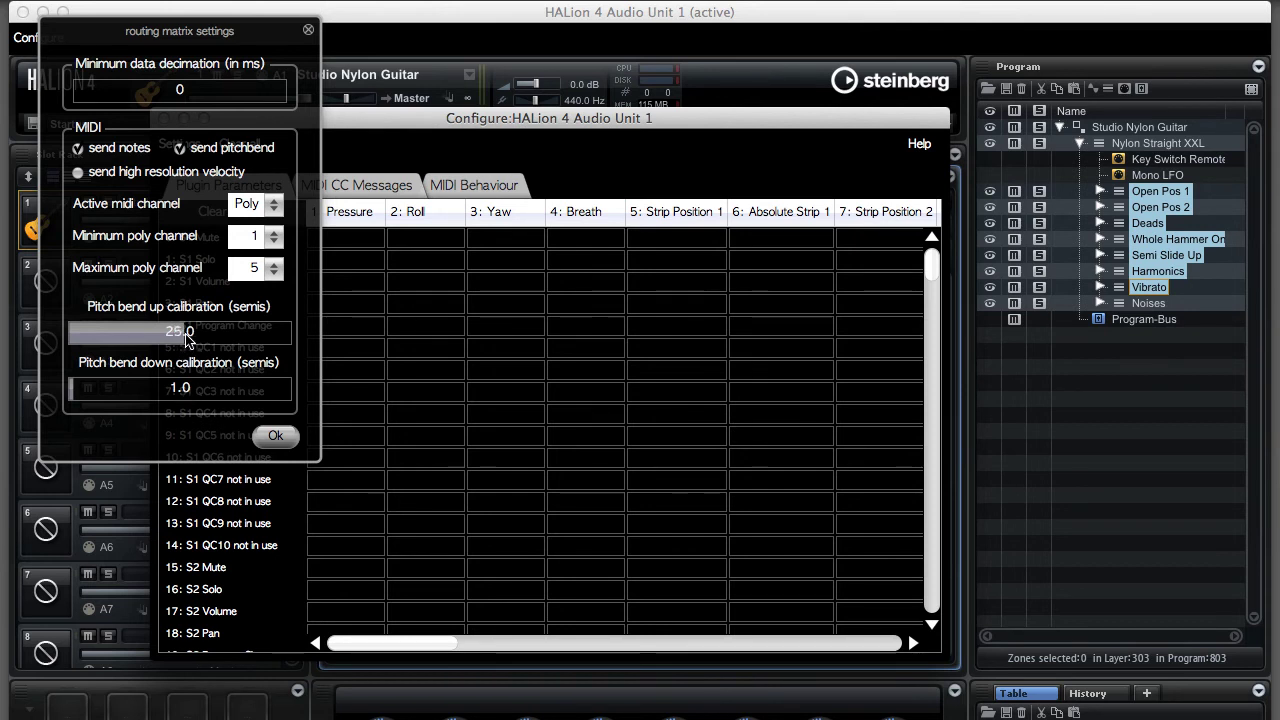
pyautogui.moveTo(180, 341); pyautogui.dragTo(184, 341)
pyautogui.click(178, 393)
pyautogui.moveTo(176, 393); pyautogui.dragTo(180, 393)
pyautogui.click(275, 437)
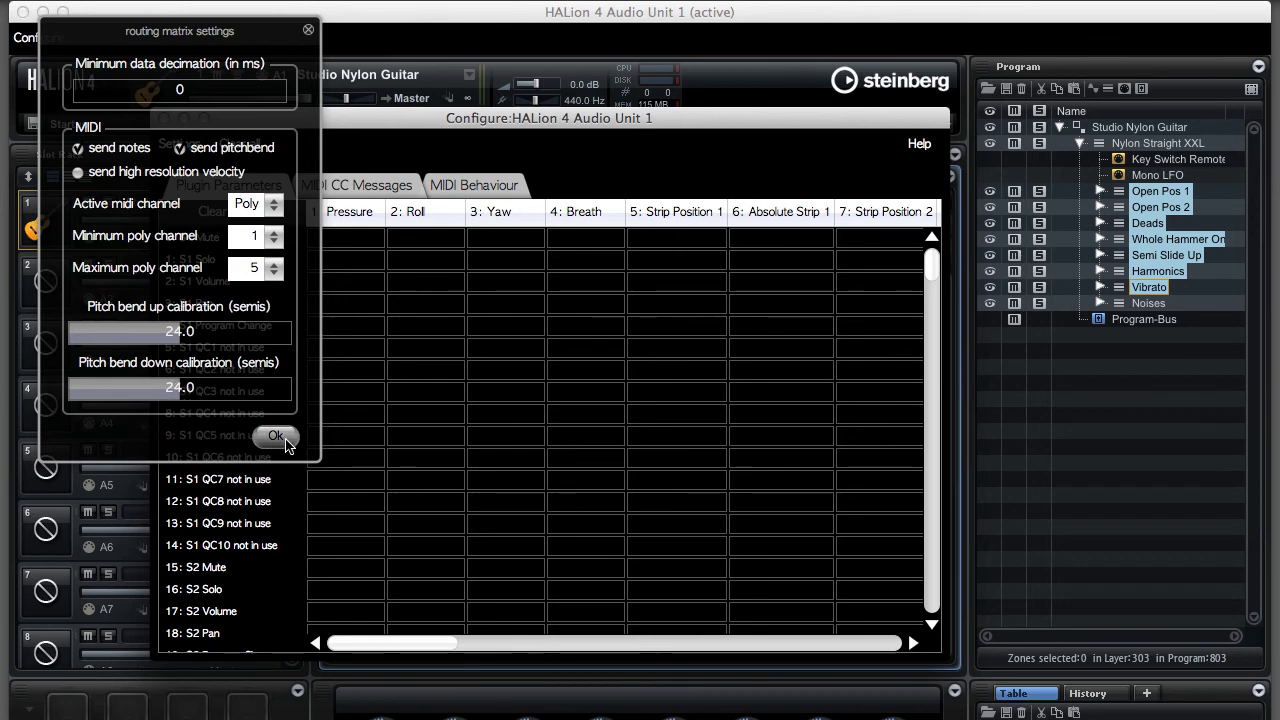
pyautogui.click(164, 119)
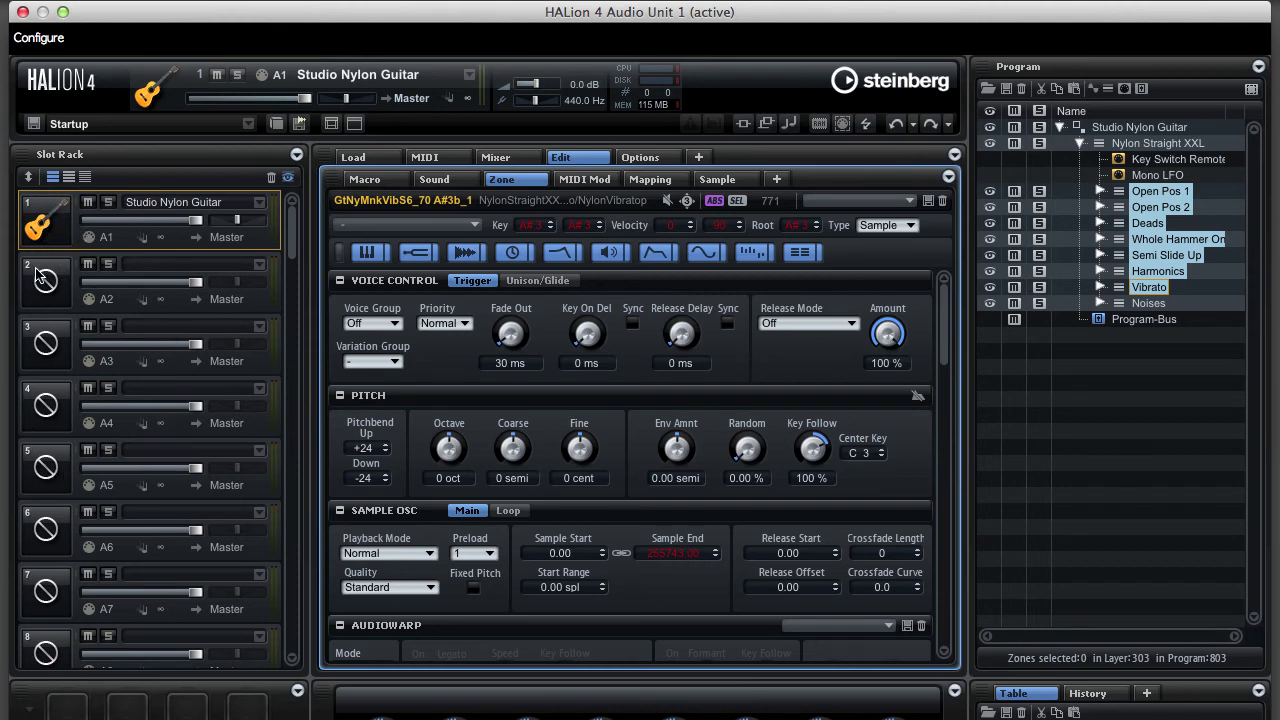
# - Copy the Studio Nylon Guitar program from slot 1 and paste it into slots 2 and 3
pyautogui.rightClick(49, 220)
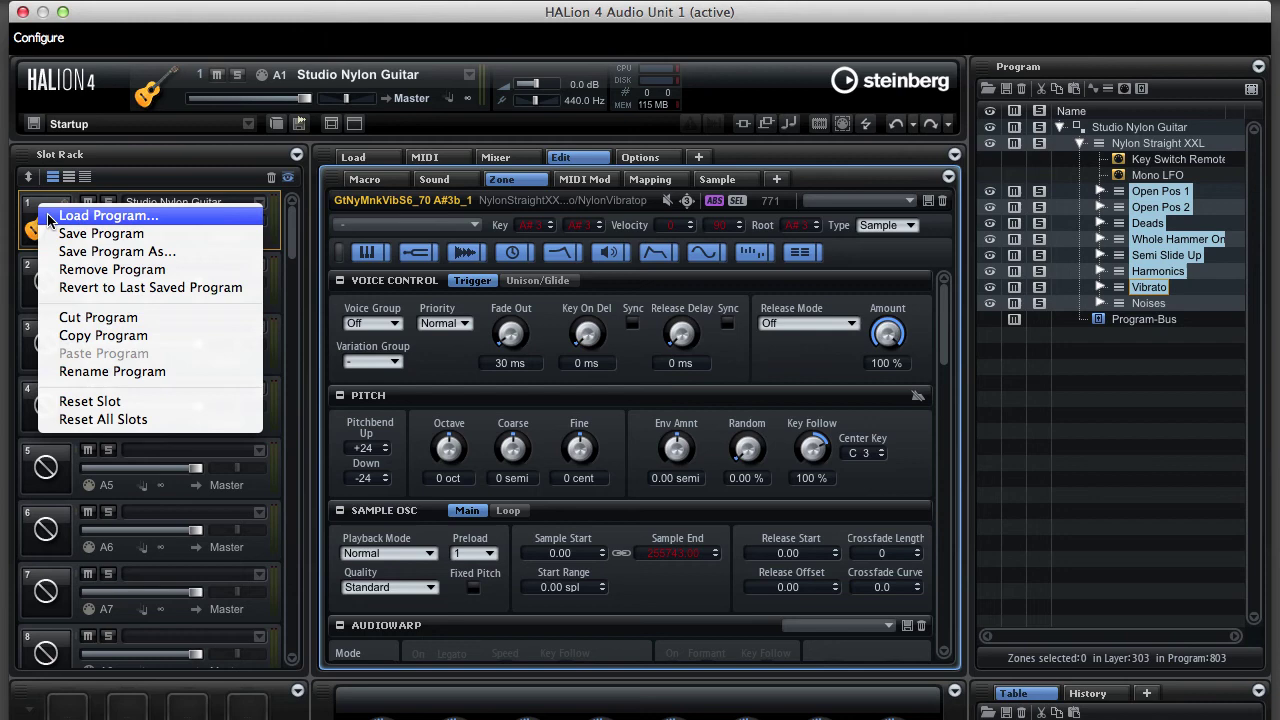
pyautogui.click(90, 335)
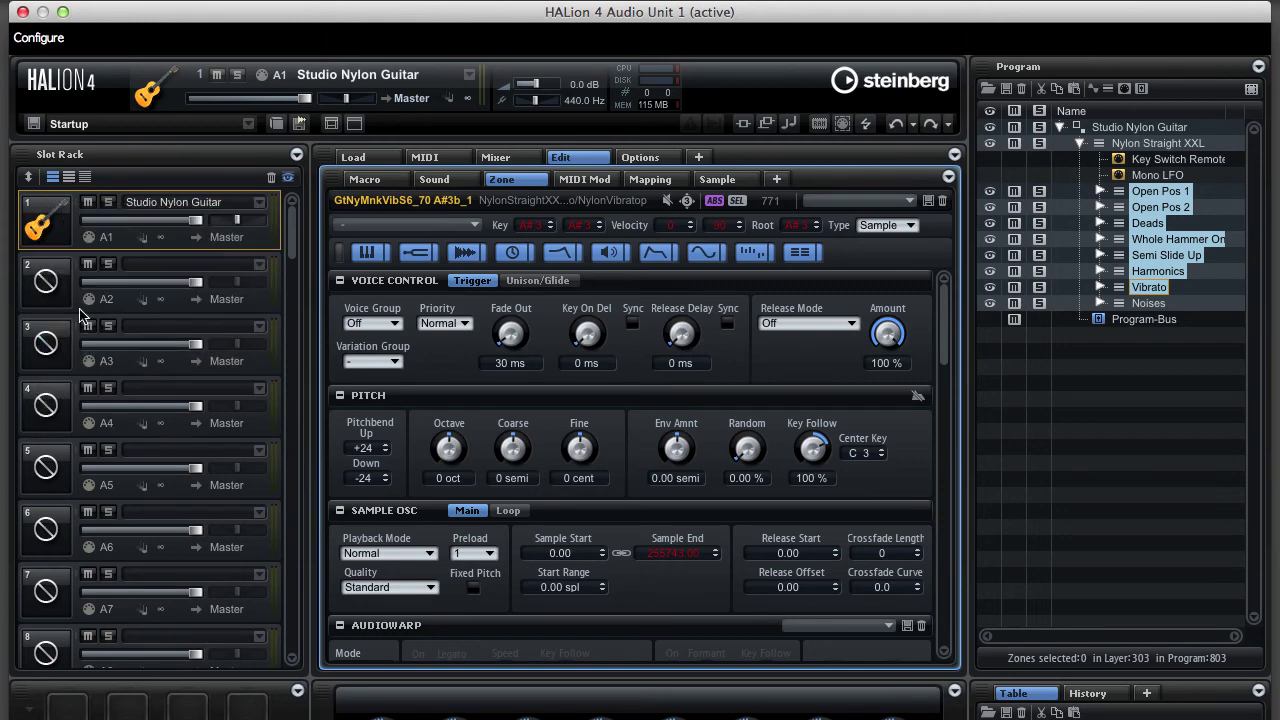
pyautogui.click(52, 298)
pyautogui.rightClick(50, 292)
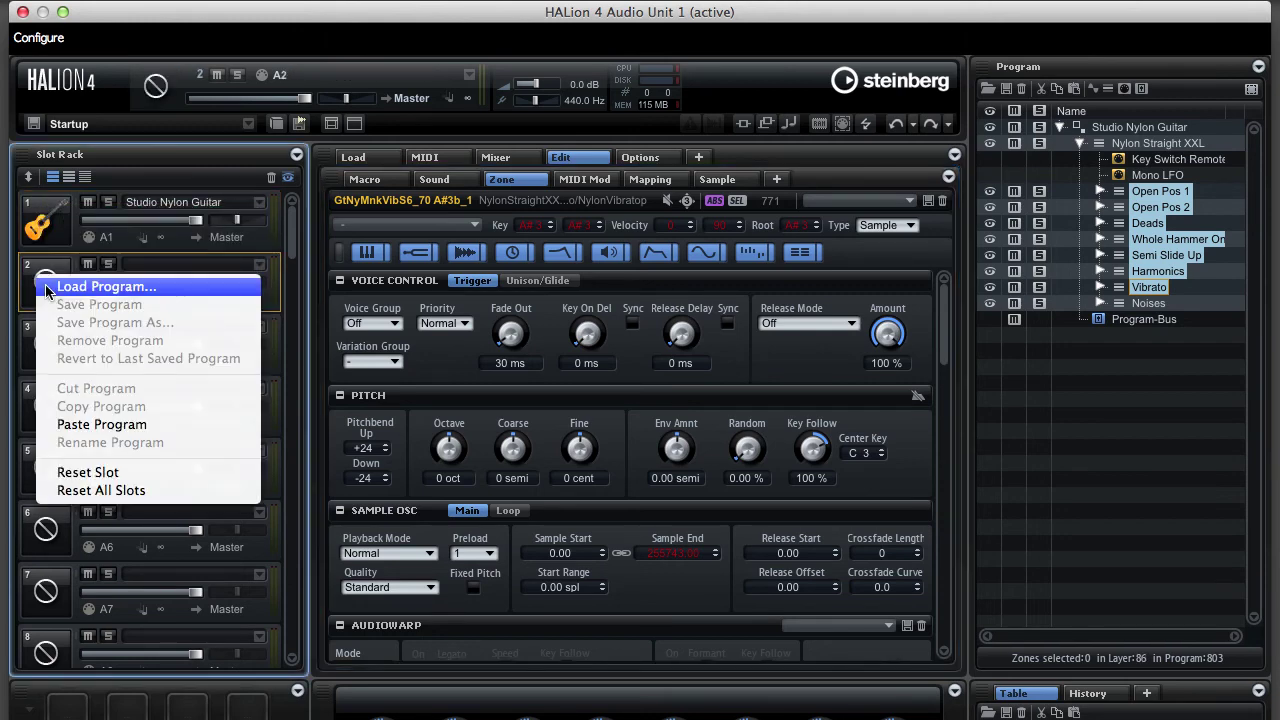
pyautogui.click(101, 424)
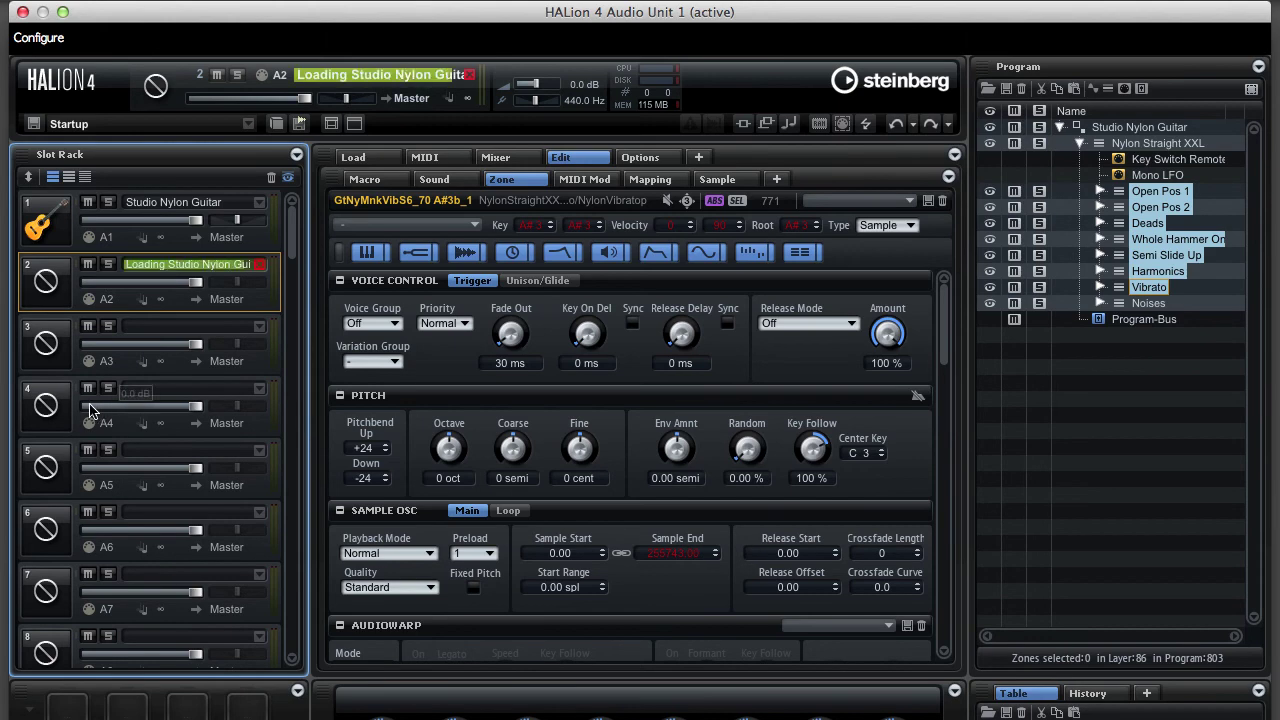
pyautogui.click(44, 354)
pyautogui.rightClick(38, 334)
pyautogui.click(114, 483)
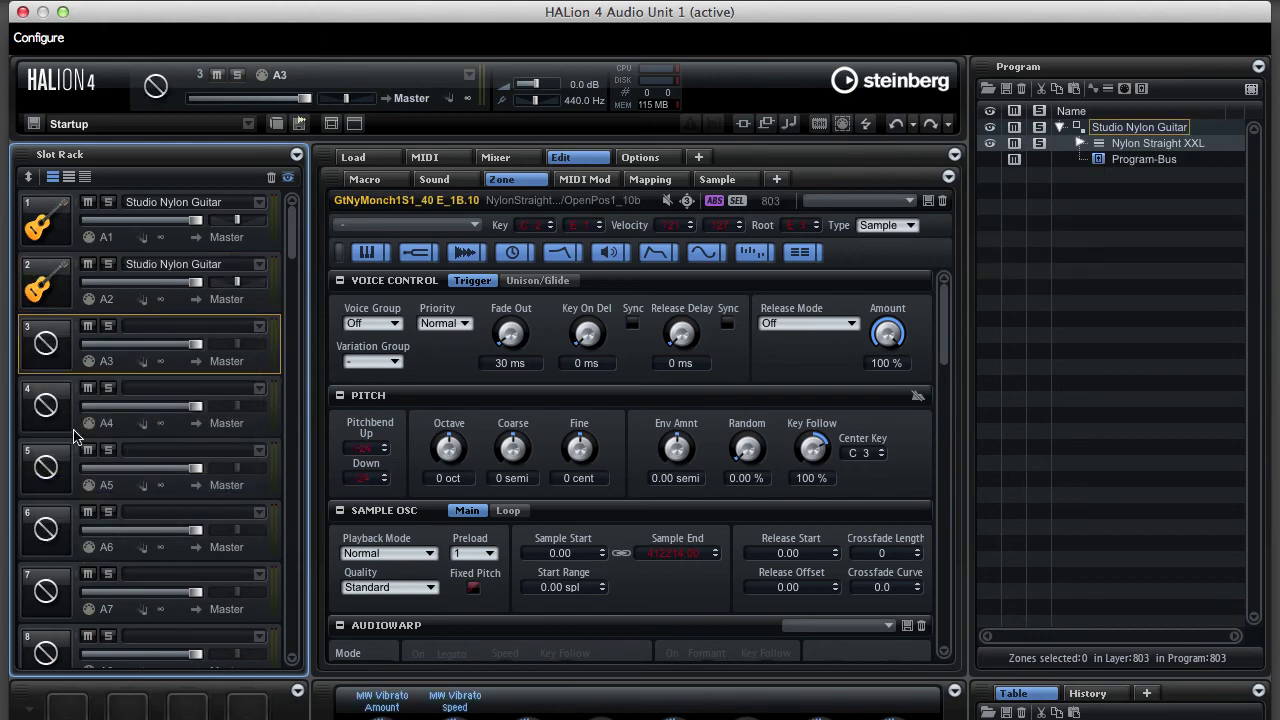
# - Paste the Studio Nylon Guitar program into slots 4 and 5
pyautogui.click(45, 410)
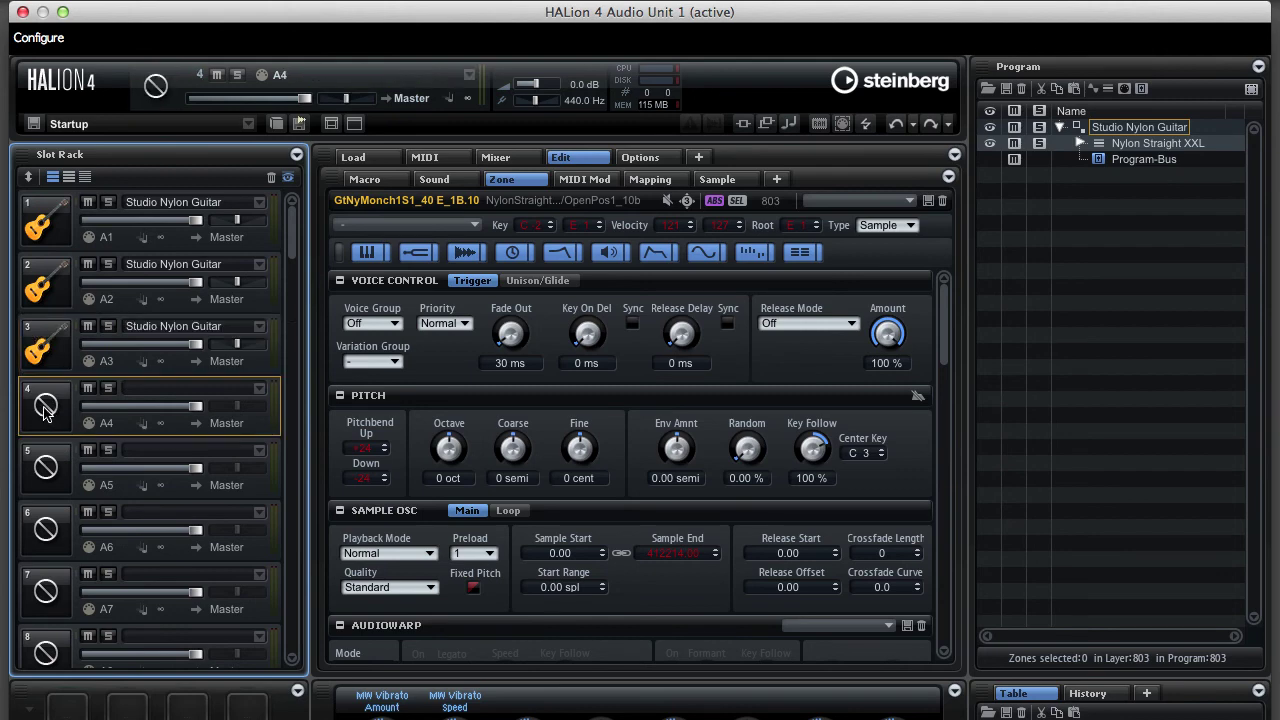
pyautogui.rightClick(45, 410)
pyautogui.click(120, 556)
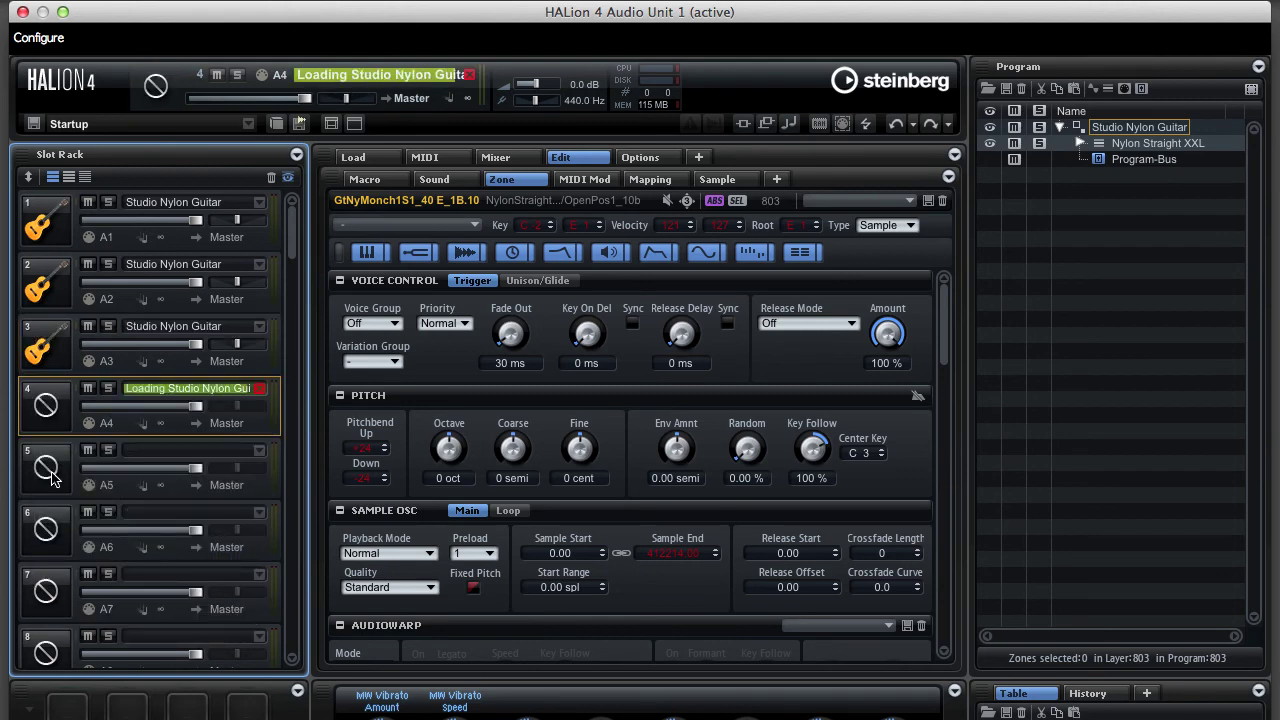
pyautogui.click(45, 468)
pyautogui.rightClick(41, 458)
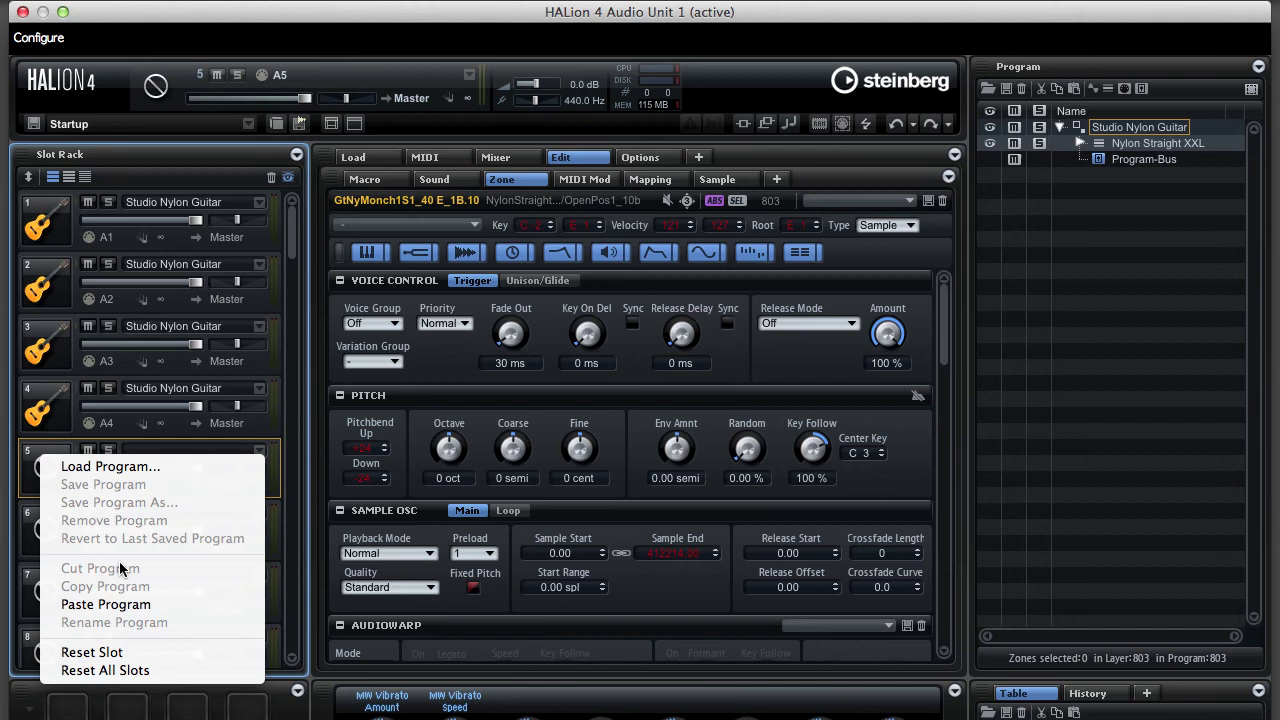
pyautogui.click(135, 606)
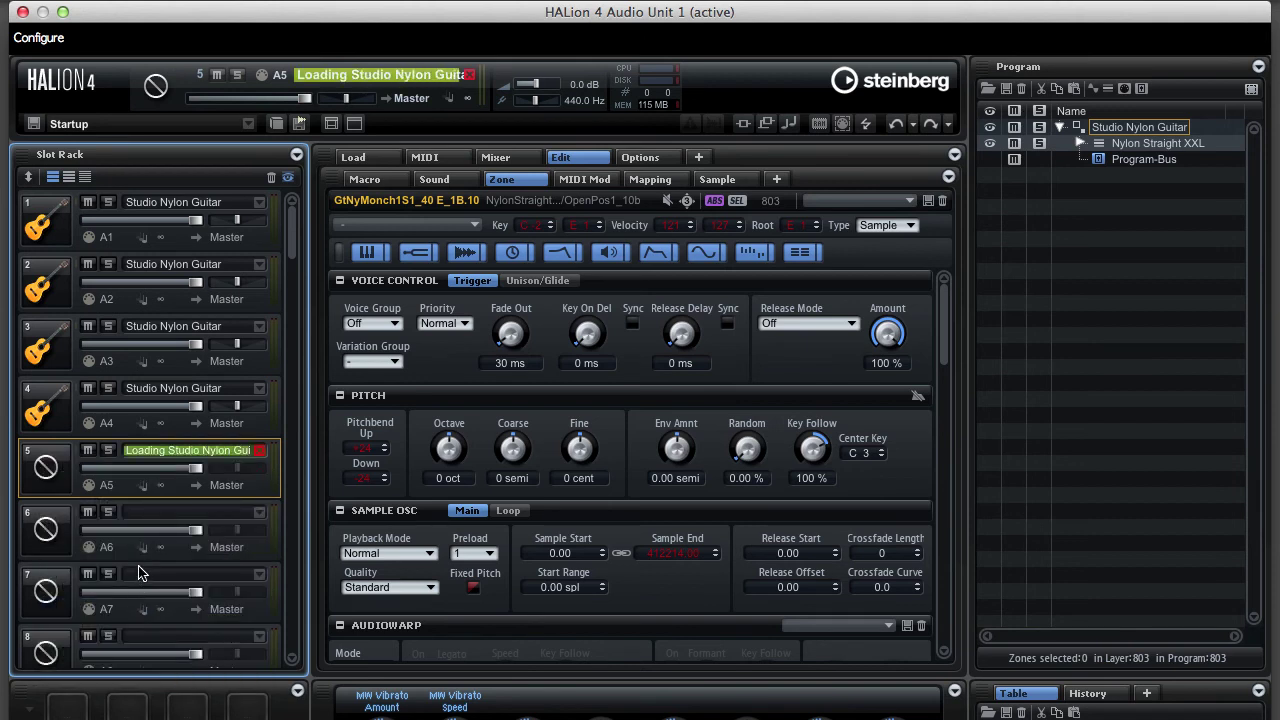